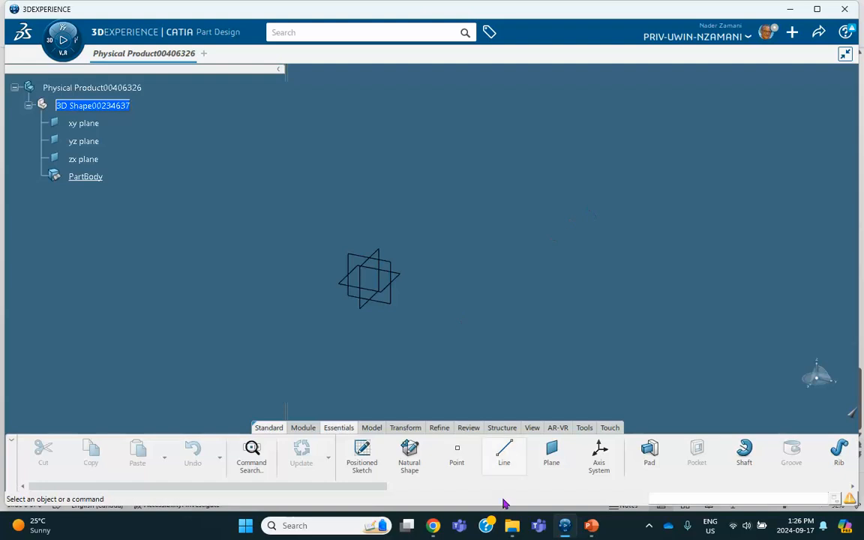
pyautogui.click(591, 525)
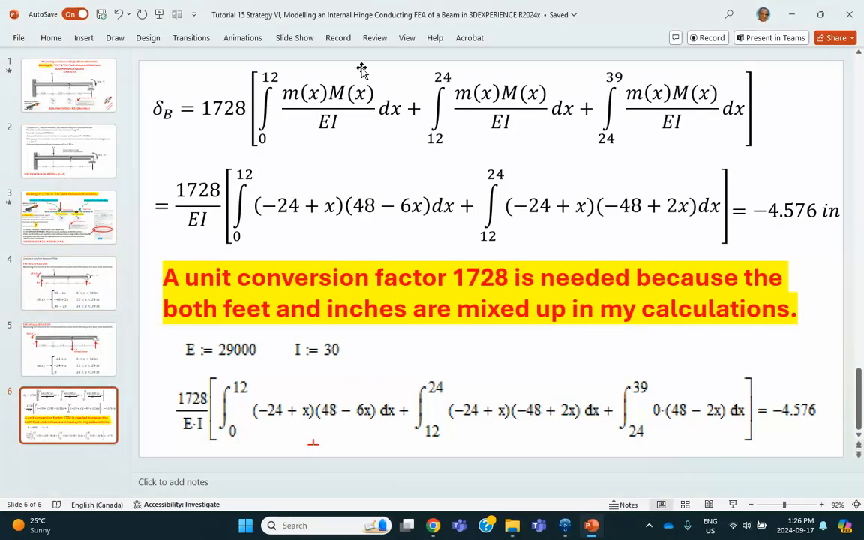
pyautogui.click(793, 15)
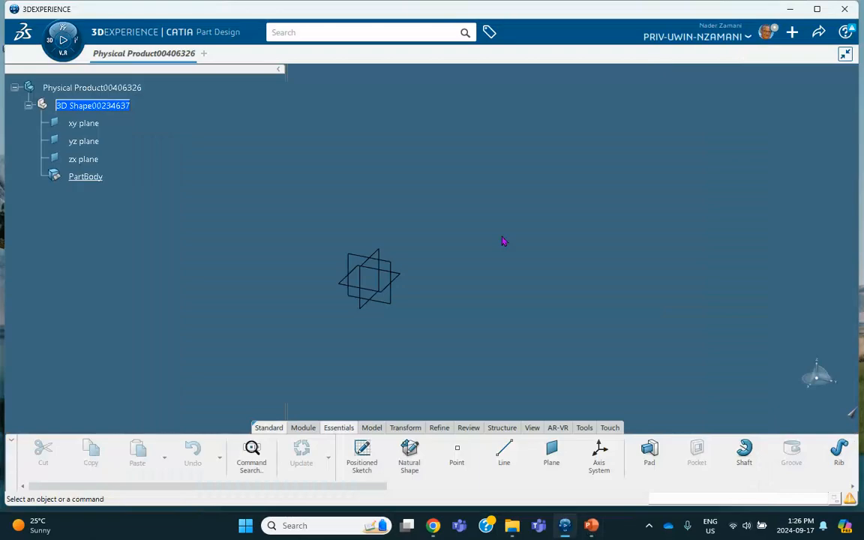
# Step: Start a Point-Direction line and create its start point at coordinates 0, 0, 0 ft
pyautogui.click(505, 451)
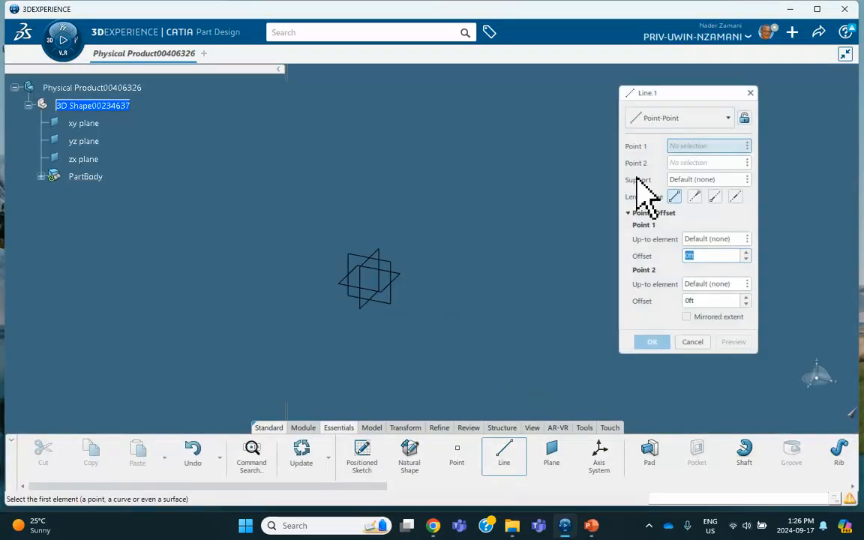
pyautogui.click(681, 119)
pyautogui.click(677, 150)
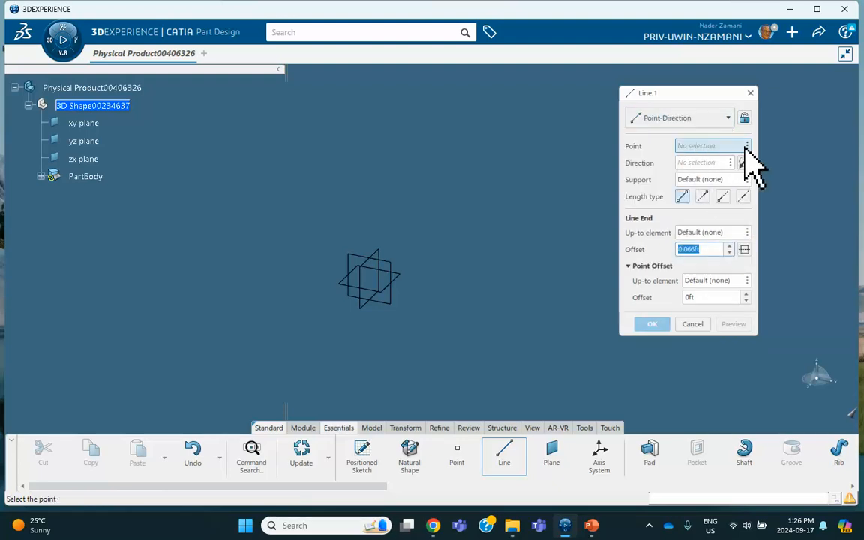
pyautogui.click(746, 145)
pyautogui.moveTo(758, 153)
pyautogui.click(718, 150)
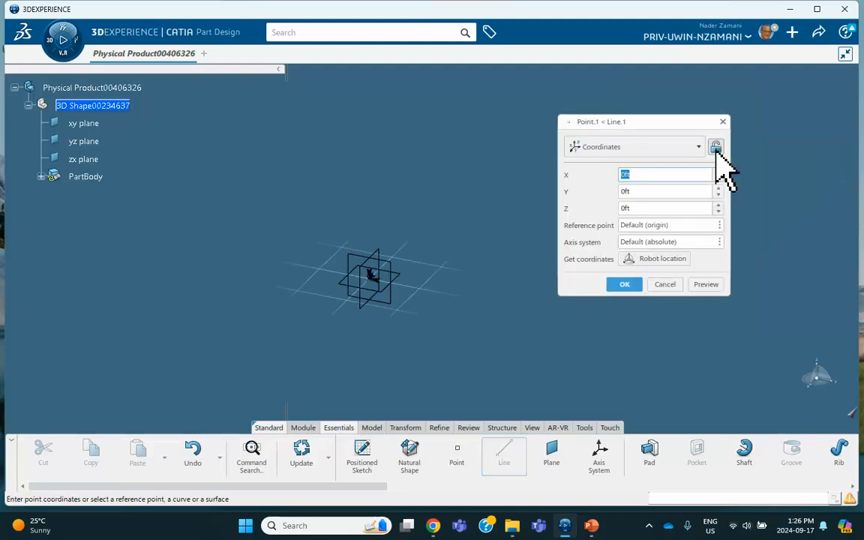
pyautogui.click(625, 285)
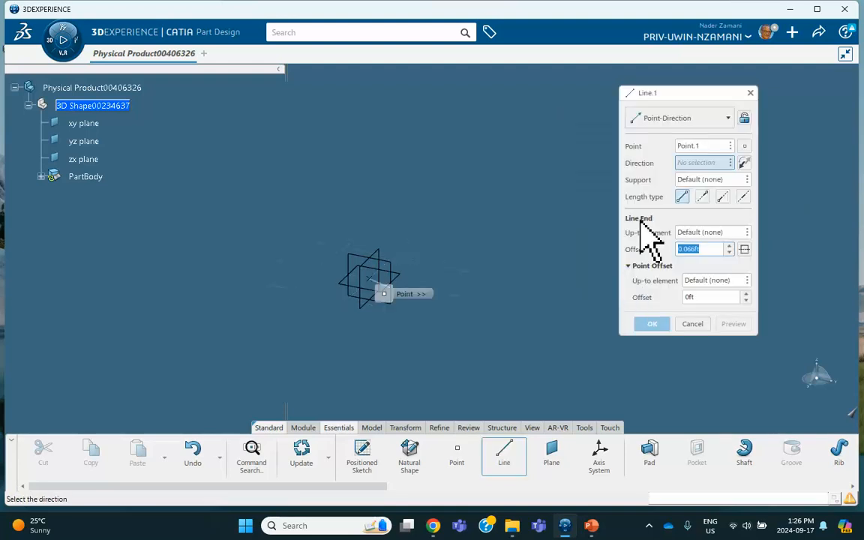
# Step: Direct the line along the Y axis, set its end offset to 12 ft and create it
pyautogui.rightClick(691, 165)
pyautogui.click(716, 201)
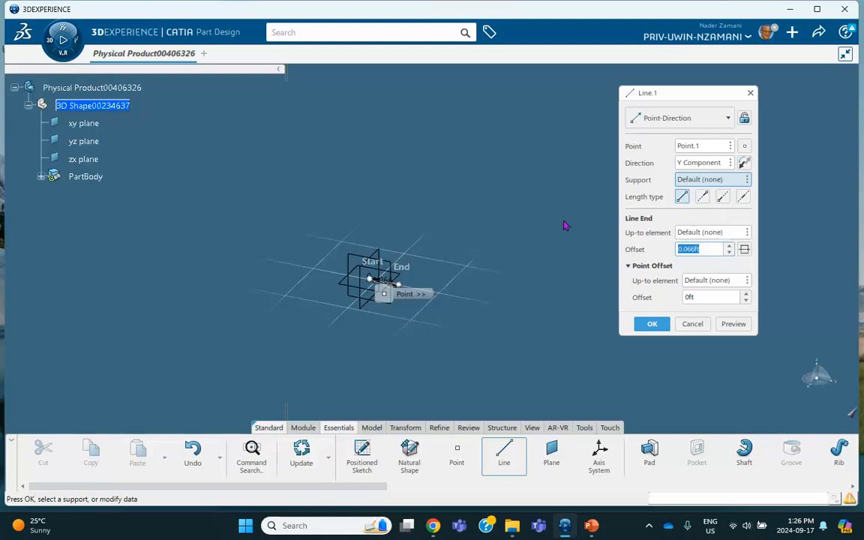
pyautogui.doubleClick(695, 250)
pyautogui.press('Return')
pyautogui.moveTo(611, 223); pyautogui.dragTo(473, 349, button='middle')
pyautogui.click(441, 185)
pyautogui.moveTo(585, 297); pyautogui.dragTo(254, 248, button='middle')
pyautogui.click(338, 236)
# Step: Create a second 12 ft line along the Y axis, starting from the first line's free end
pyautogui.click(504, 453)
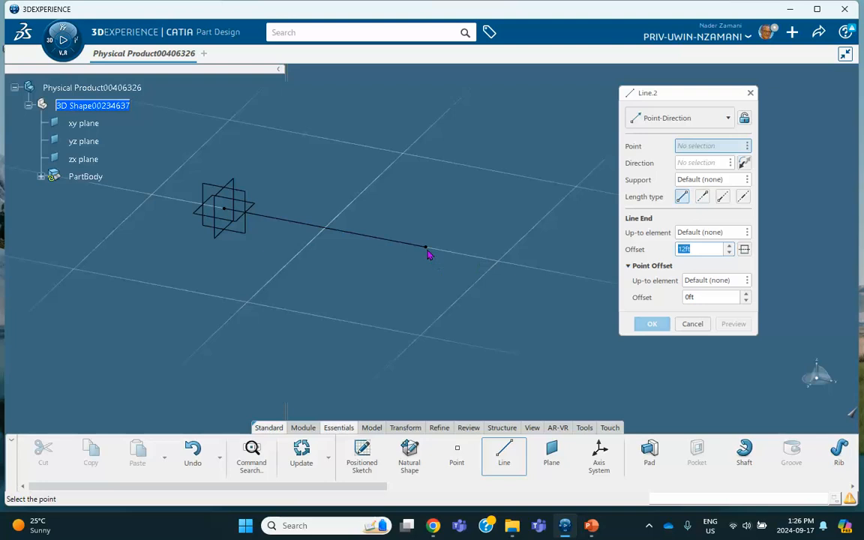
pyautogui.click(426, 246)
pyautogui.rightClick(697, 166)
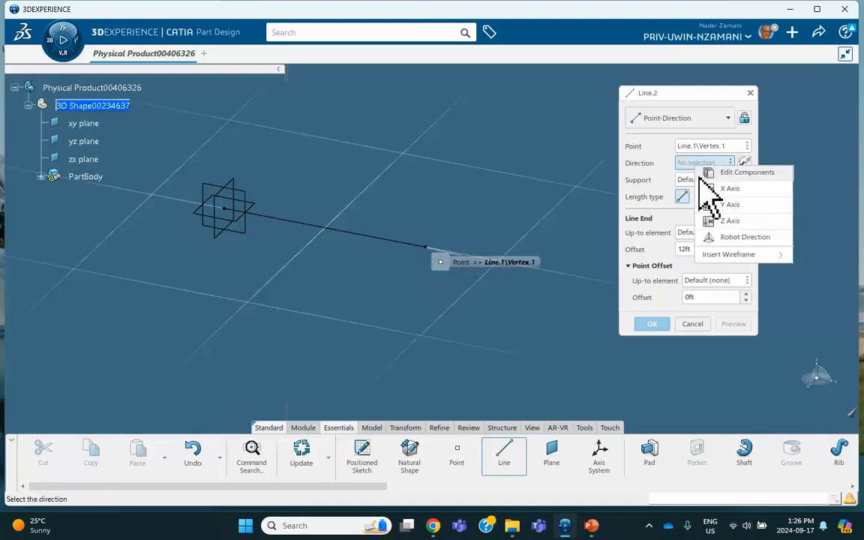
pyautogui.click(726, 205)
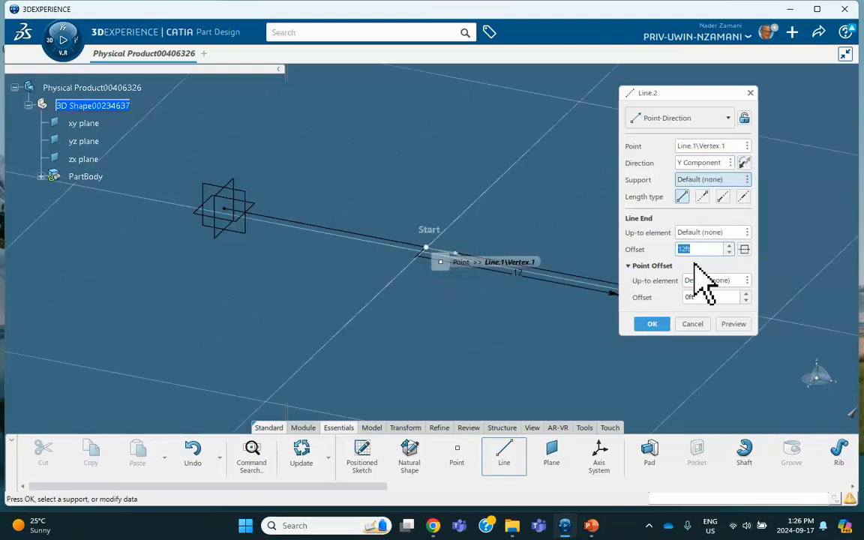
pyautogui.click(652, 324)
pyautogui.moveTo(652, 324); pyautogui.dragTo(482, 273, button='middle')
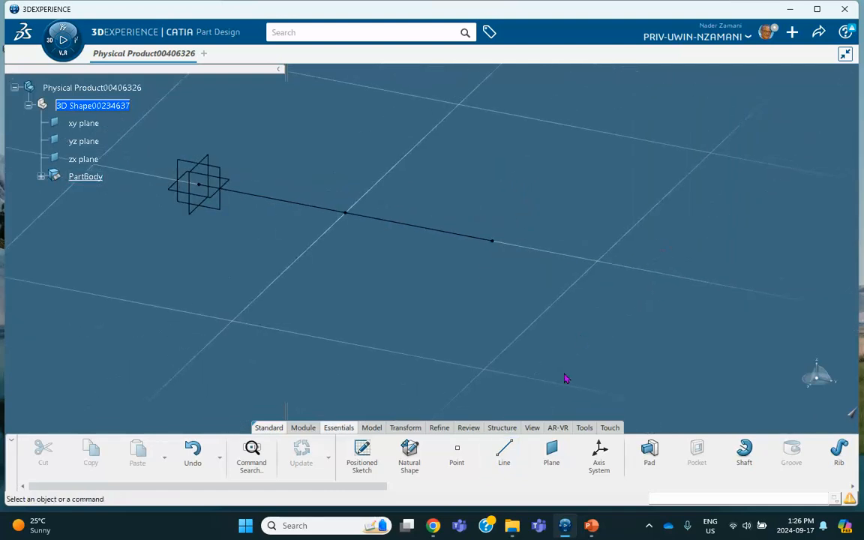
# Step: Create a third, longer line along the Y axis, starting from the second line's free end
pyautogui.click(506, 450)
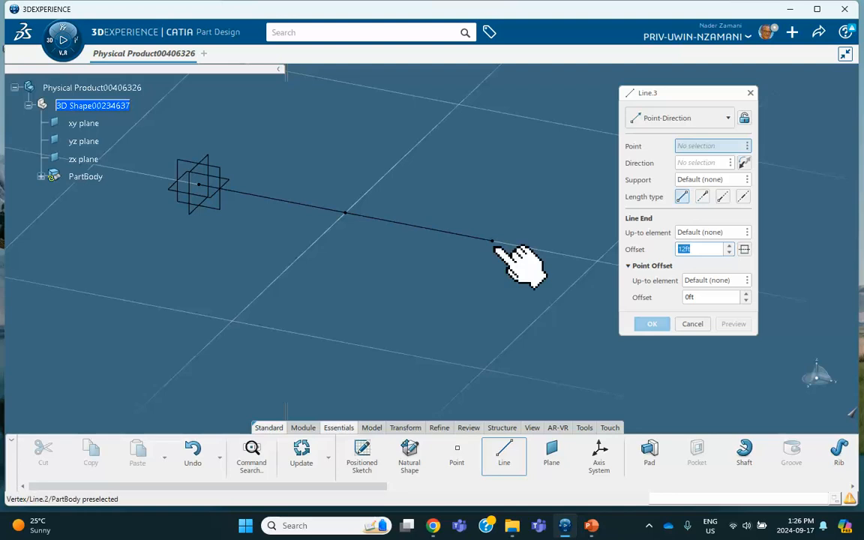
pyautogui.click(493, 242)
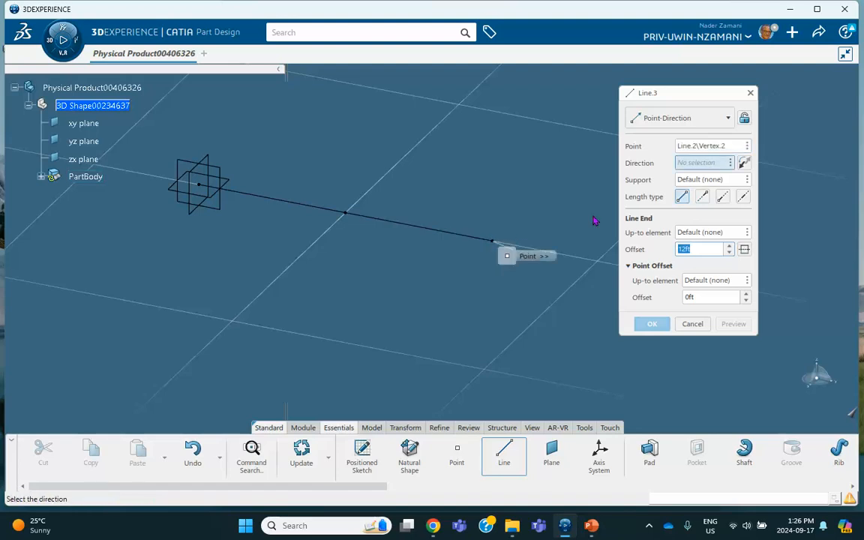
pyautogui.rightClick(694, 162)
pyautogui.click(708, 198)
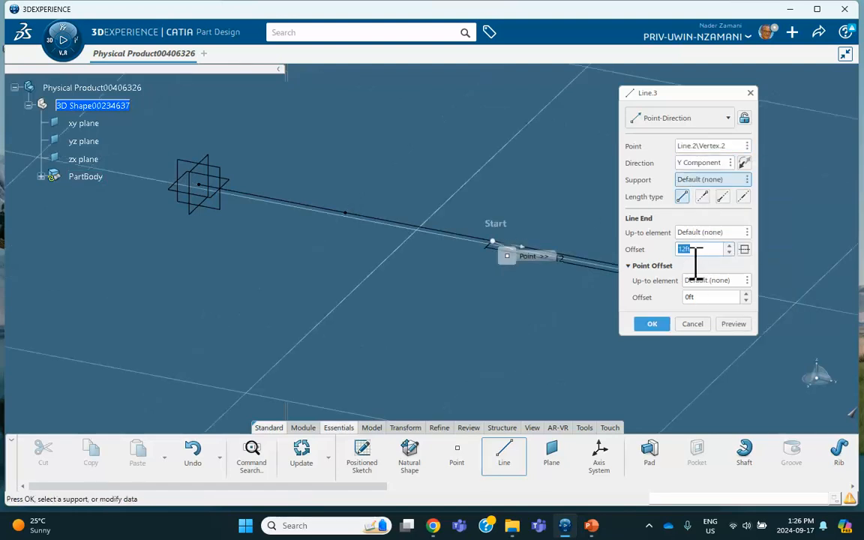
pyautogui.write('1')
pyautogui.click(653, 325)
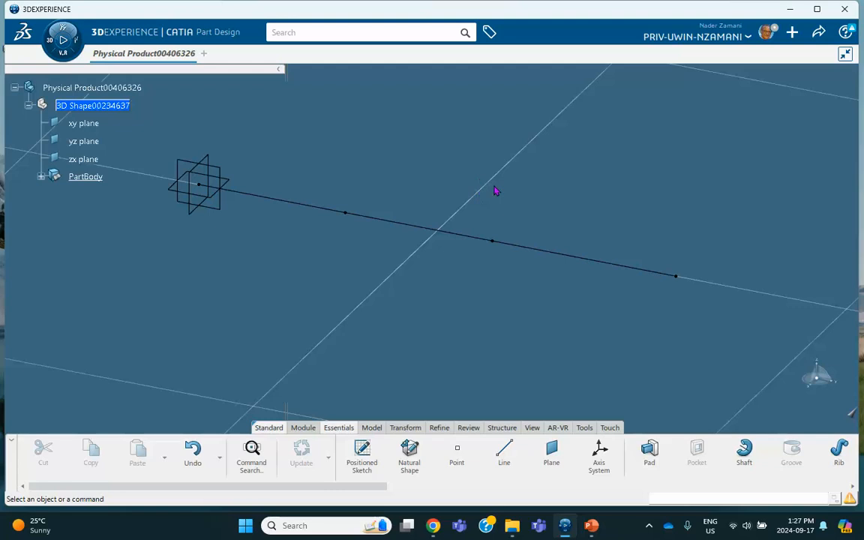
# Step: Create a core material named Tutorial 15 steel with only the Simulation Domain enabled
pyautogui.click(582, 429)
pyautogui.click(804, 459)
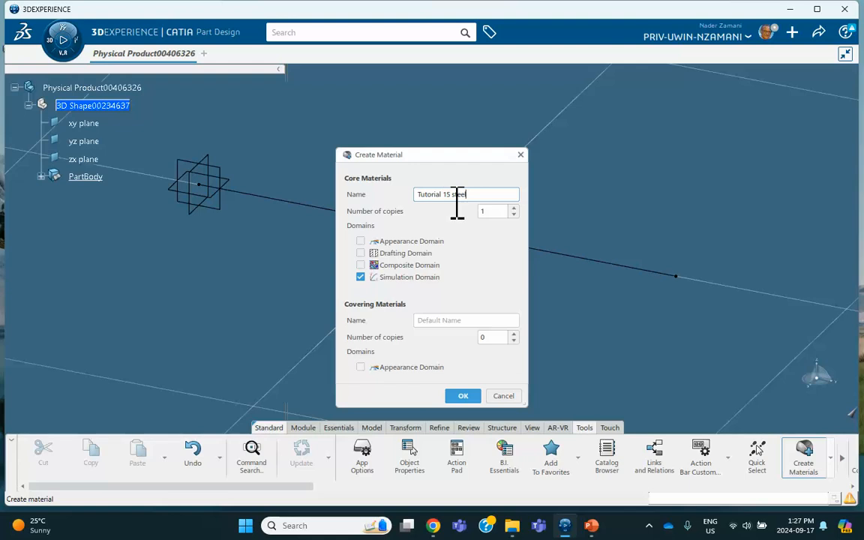
pyautogui.click(462, 396)
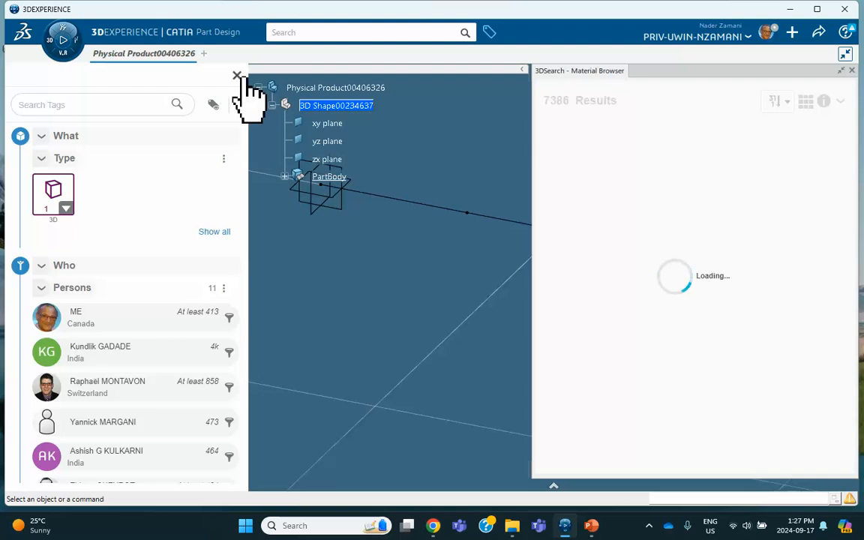
# Step: Apply the Tutorial 15 steel material to the top-level physical product and close the material browser
pyautogui.click(237, 76)
pyautogui.moveTo(396, 232); pyautogui.dragTo(161, 116)
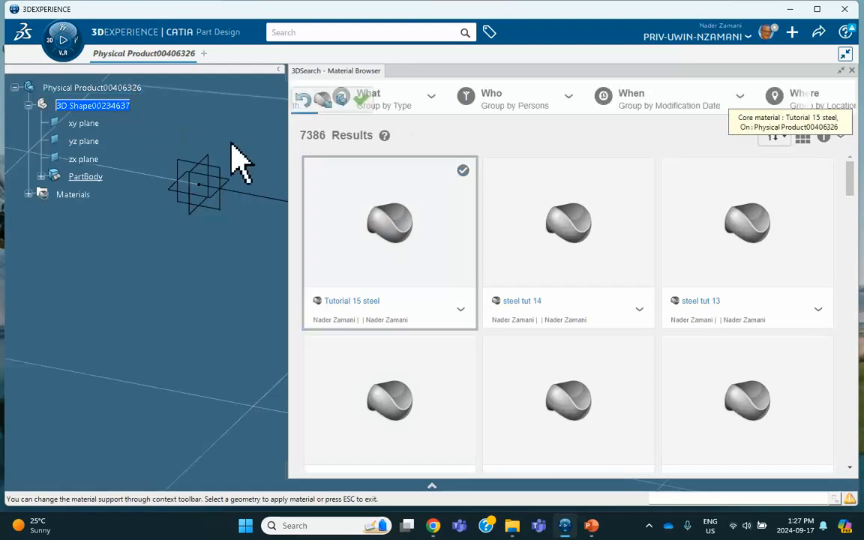
pyautogui.click(361, 100)
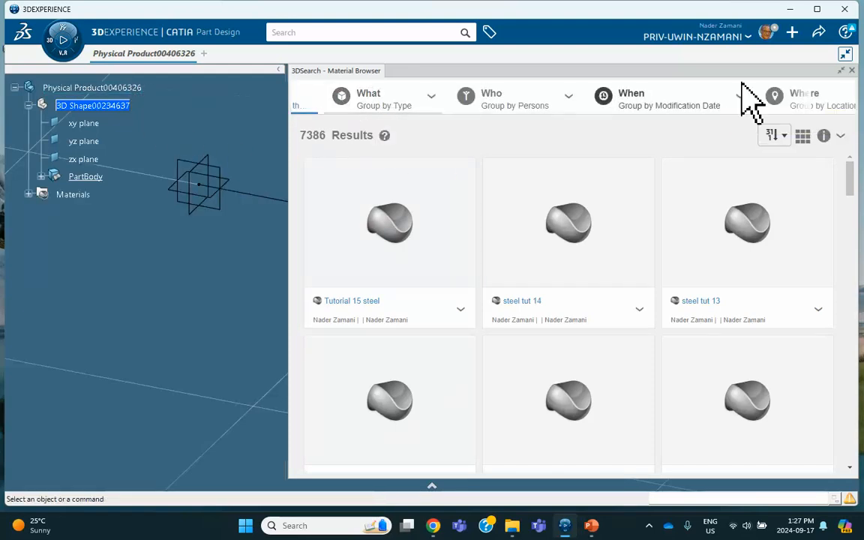
pyautogui.click(852, 70)
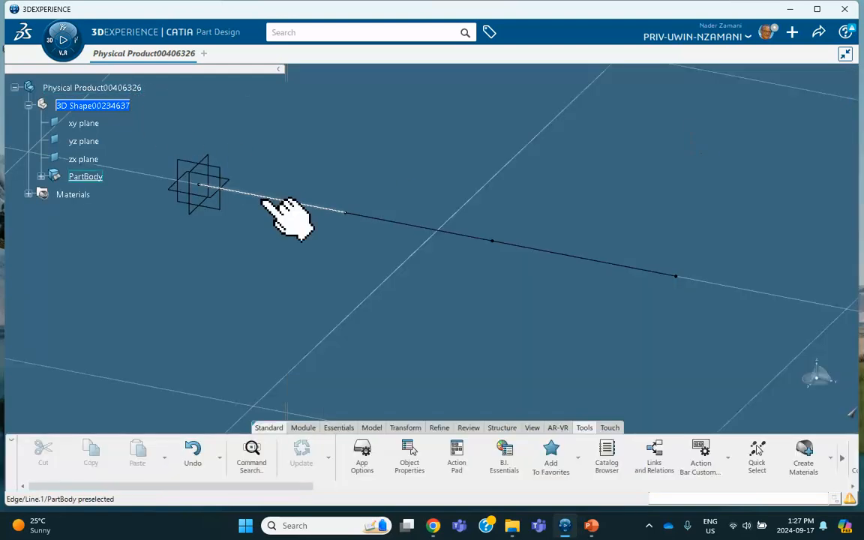
# Step: Add the Elastic behavior to Tutorial 15 steel's simulation domain, under Structures, Abaqus Multiphysics, Mechanical, Elasticity
pyautogui.click(28, 194)
pyautogui.click(41, 212)
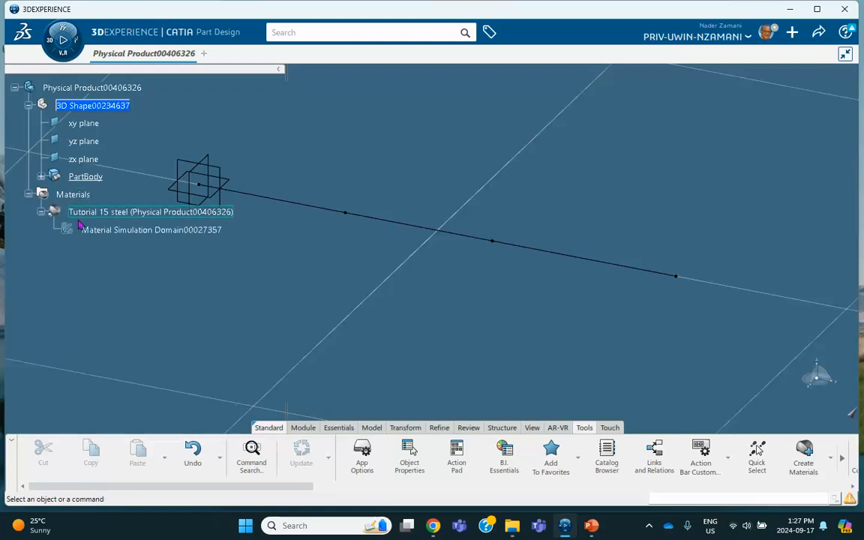
pyautogui.click(116, 230)
pyautogui.doubleClick(116, 229)
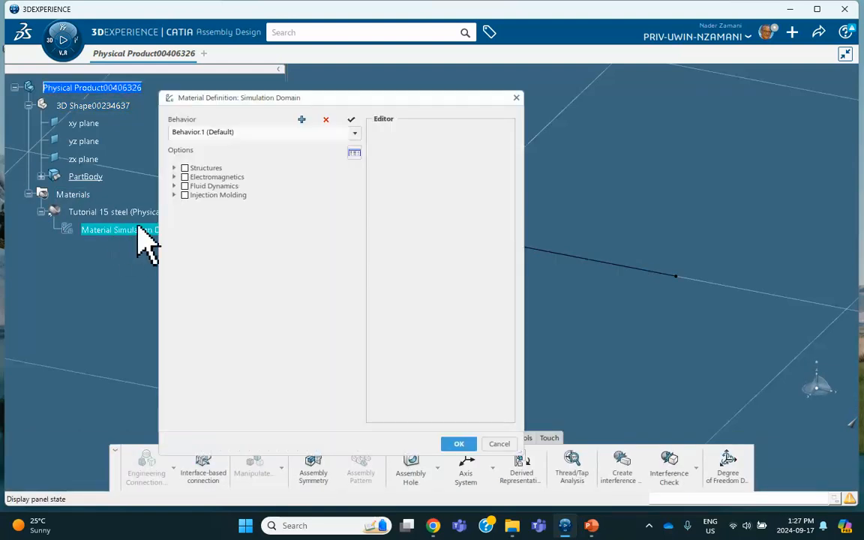
pyautogui.click(178, 168)
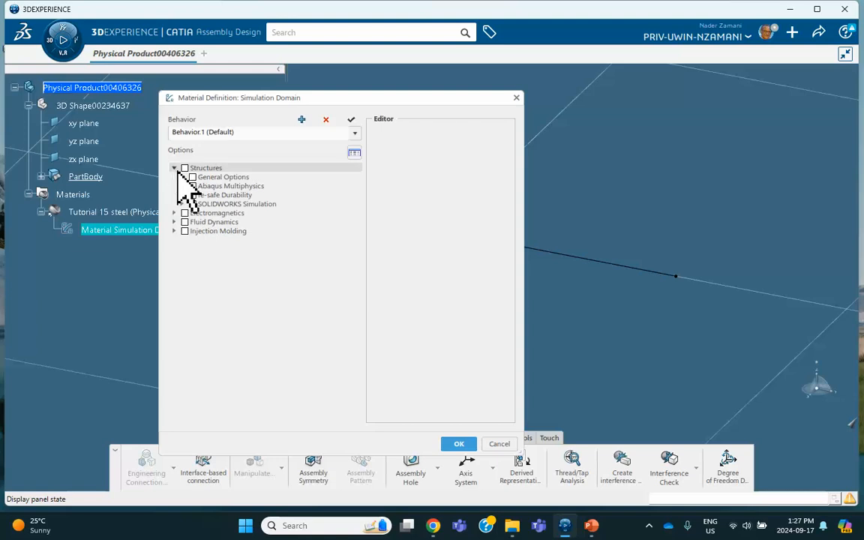
pyautogui.click(182, 186)
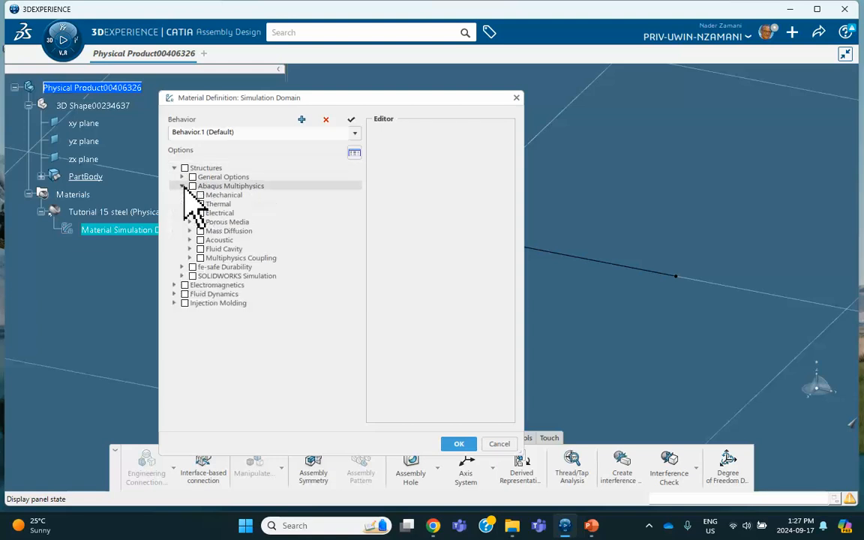
pyautogui.click(189, 195)
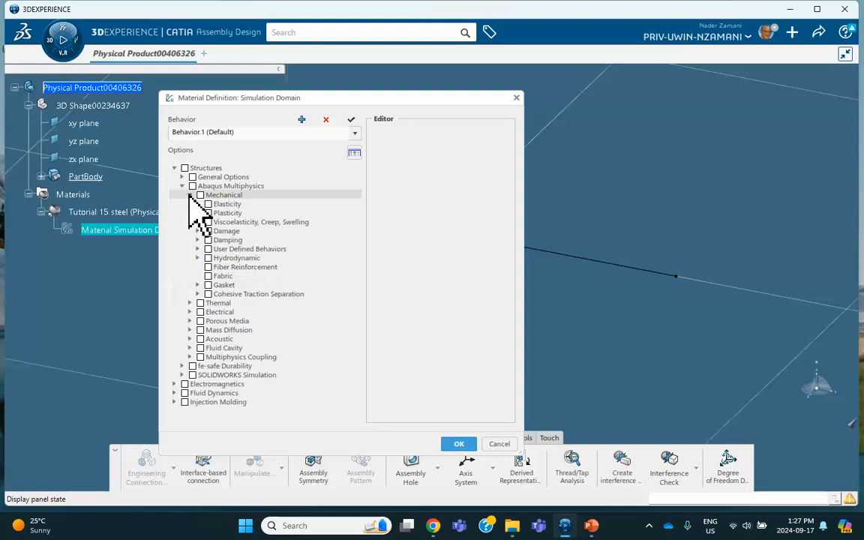
pyautogui.click(198, 204)
pyautogui.click(216, 214)
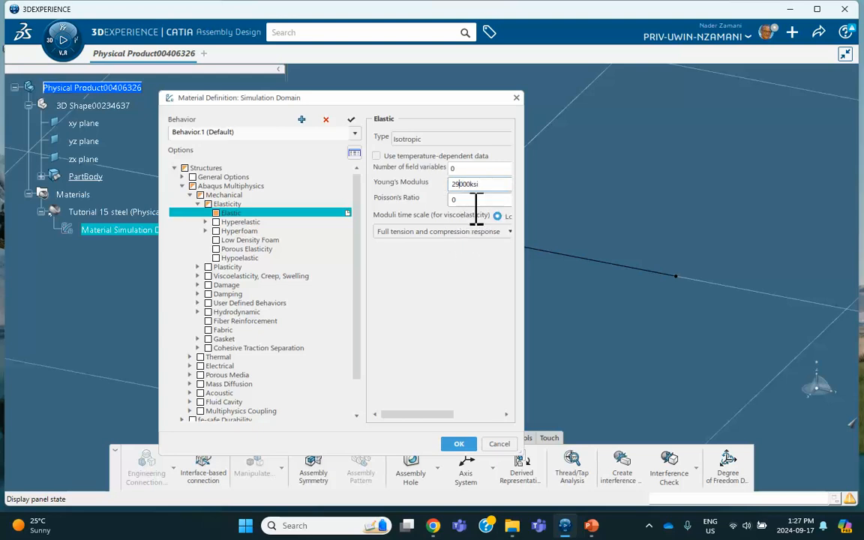
# Step: Set the material's Young's modulus to 29000 ksi and Poisson's ratio to 0.3, and accept the definition
pyautogui.press('Tab')
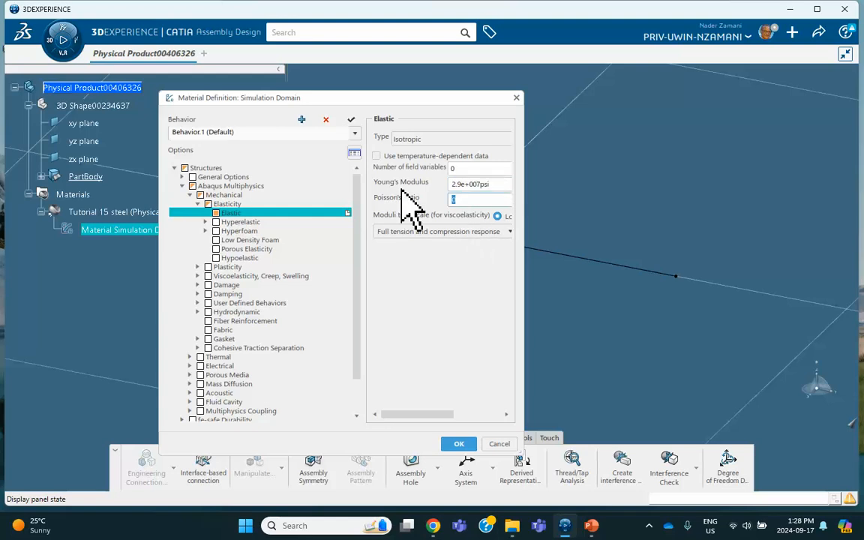
pyautogui.write('.3')
pyautogui.press('Tab')
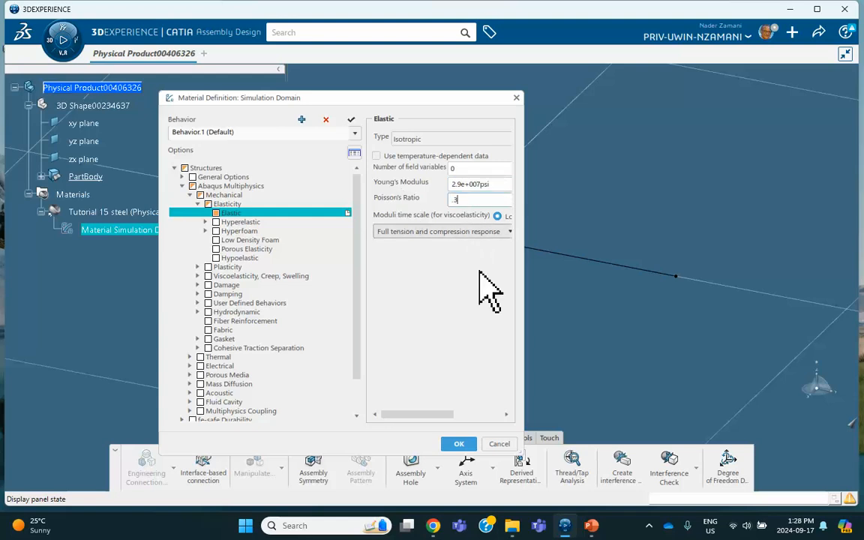
pyautogui.click(458, 443)
pyautogui.click(466, 339)
pyautogui.moveTo(463, 333); pyautogui.dragTo(376, 318, button='middle')
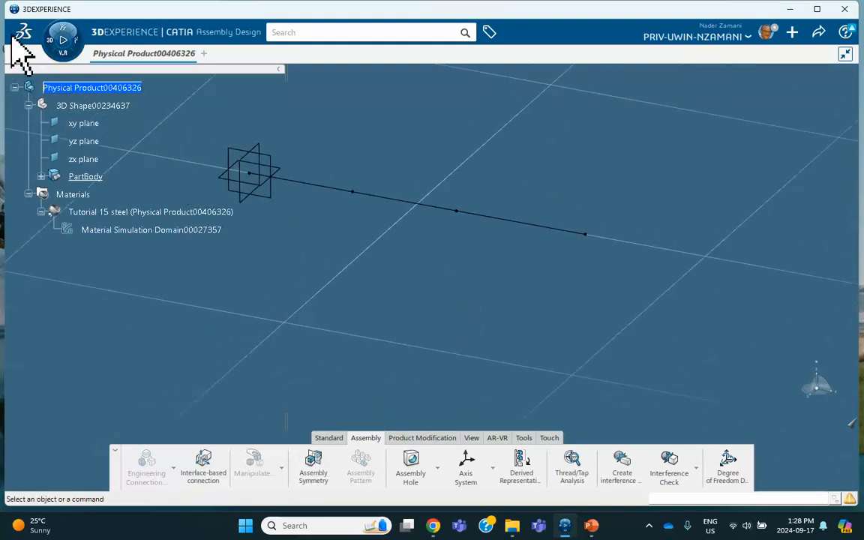
# Step: Switch to Structural Model Creation, continue without updating the product structure, and create an Empty FEM
pyautogui.click(53, 42)
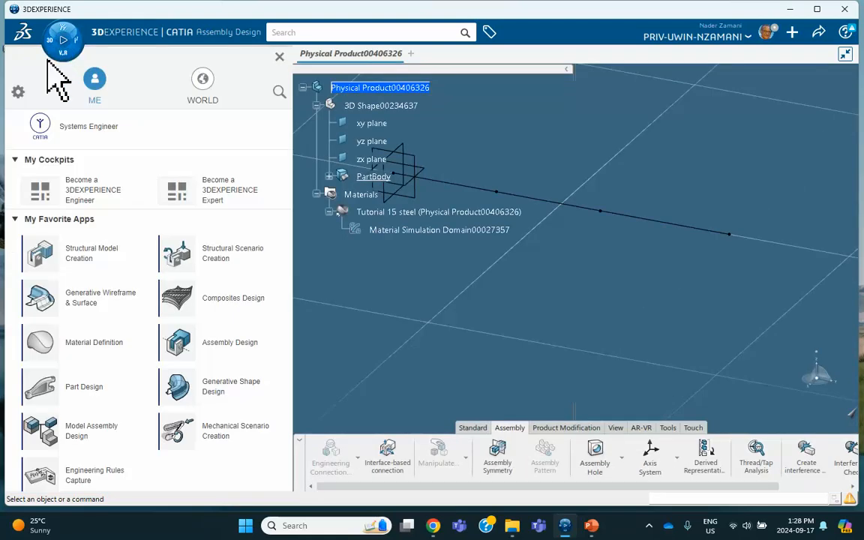
pyautogui.click(73, 255)
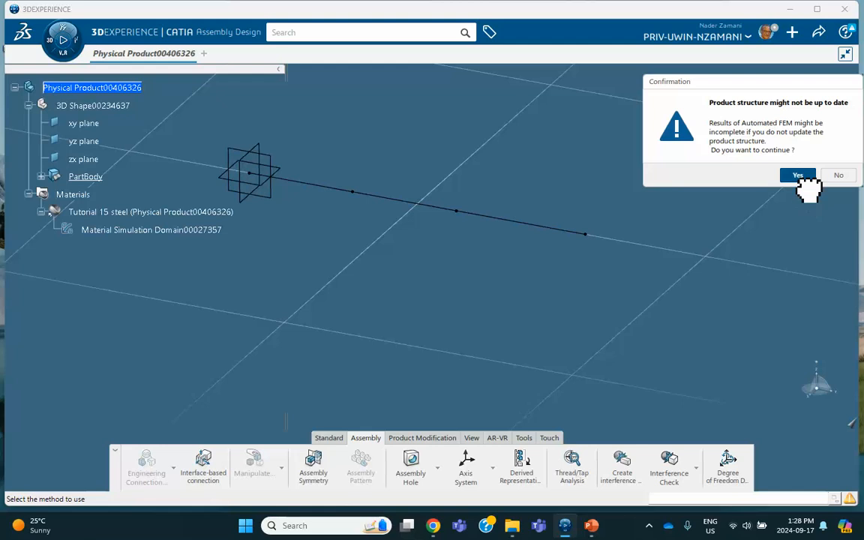
pyautogui.click(794, 174)
pyautogui.click(498, 244)
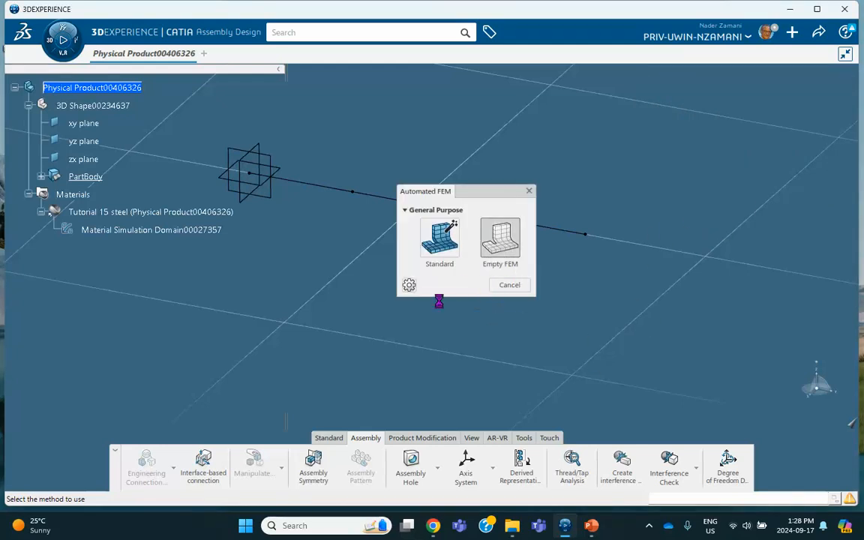
# Step: Create a linear beam mesh on the first line with a 1 ft mesh size and 0.005 ft absolute sag
pyautogui.click(307, 428)
pyautogui.click(413, 456)
pyautogui.click(327, 194)
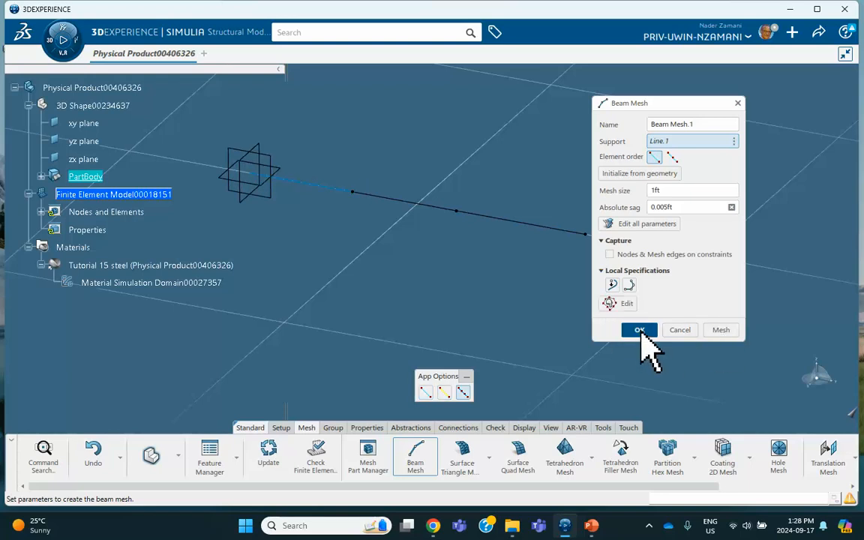
pyautogui.click(640, 330)
# Step: Create linear beam meshes on the second and third lines, each with a 1 ft mesh size and 0.005 ft absolute sag
pyautogui.click(421, 454)
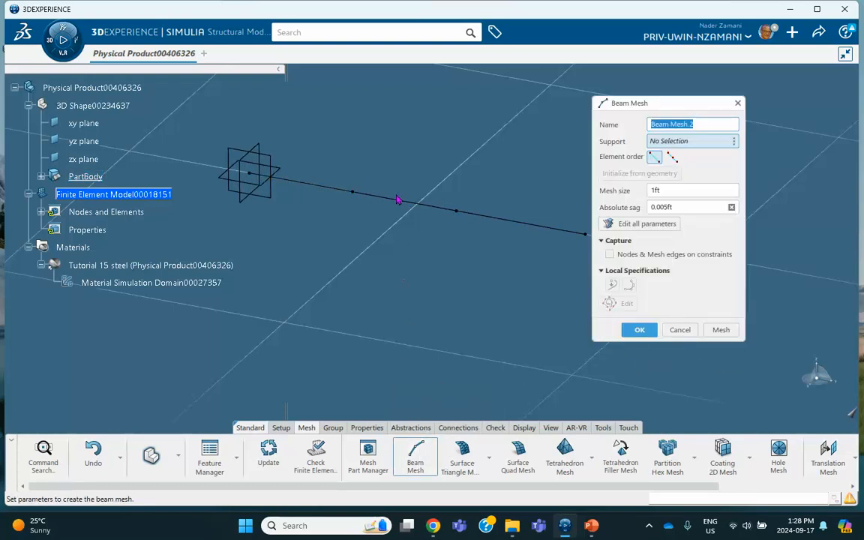
pyautogui.click(410, 203)
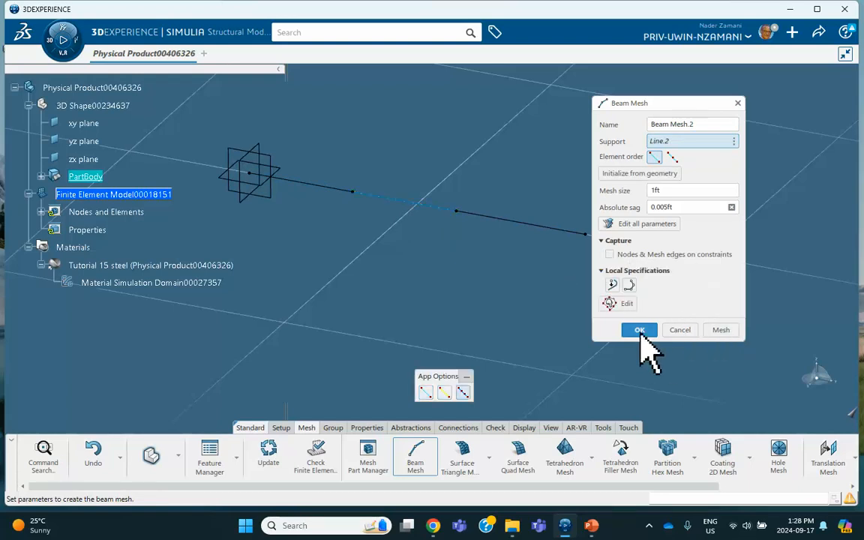
pyautogui.click(640, 330)
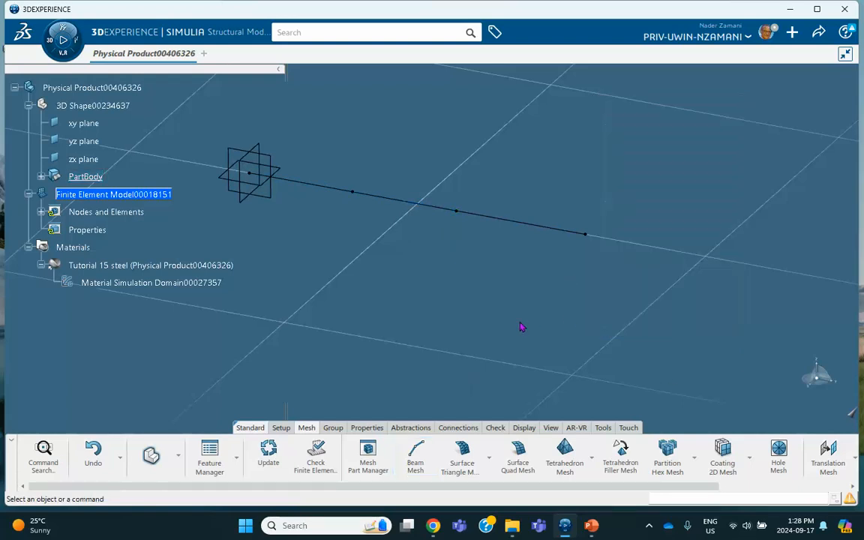
pyautogui.click(416, 454)
pyautogui.click(534, 231)
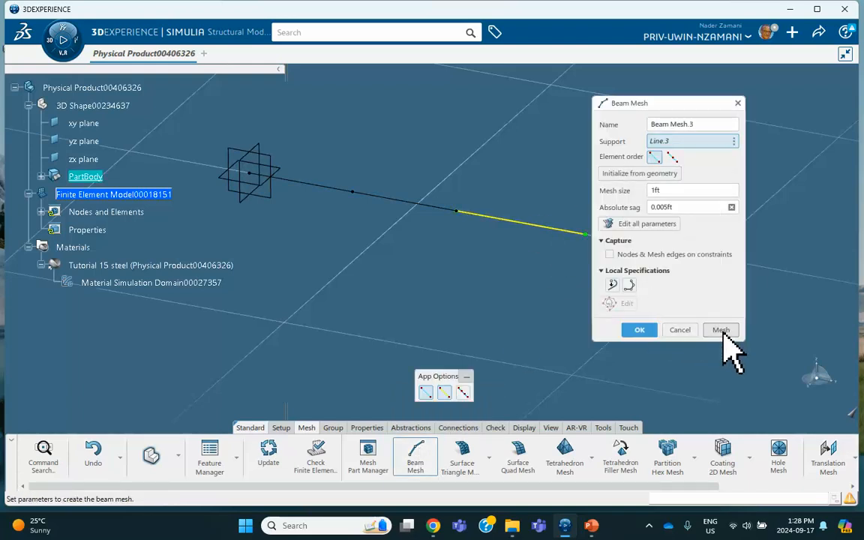
pyautogui.click(639, 330)
pyautogui.moveTo(507, 314)
pyautogui.mouseDown(button='middle')
pyautogui.moveTo(513, 295)
pyautogui.moveTo(505, 304)
pyautogui.mouseUp(button='middle')
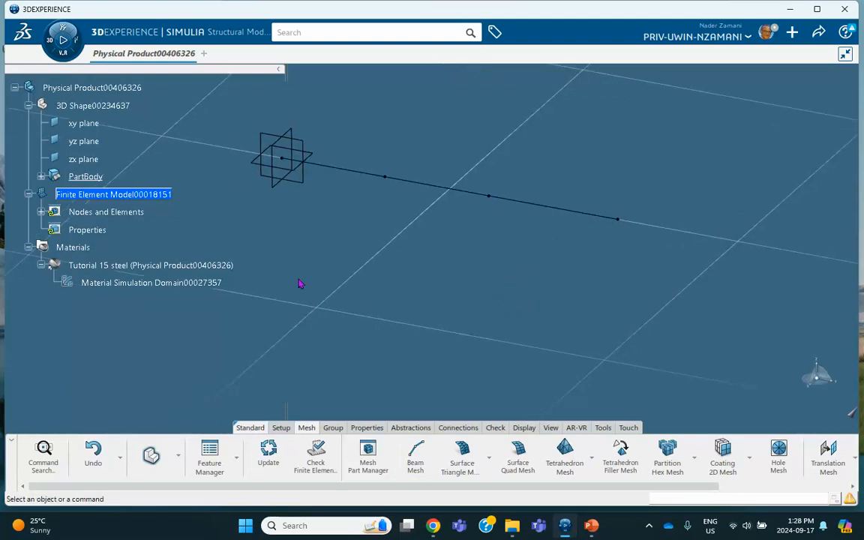
# Step: Start a new beam profile and give it a Circular shape
pyautogui.click(366, 428)
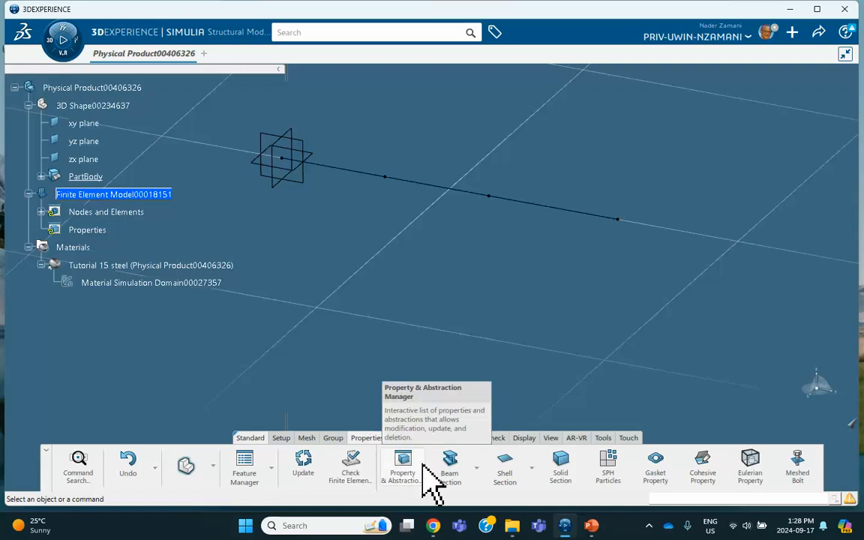
pyautogui.click(475, 468)
pyautogui.click(469, 409)
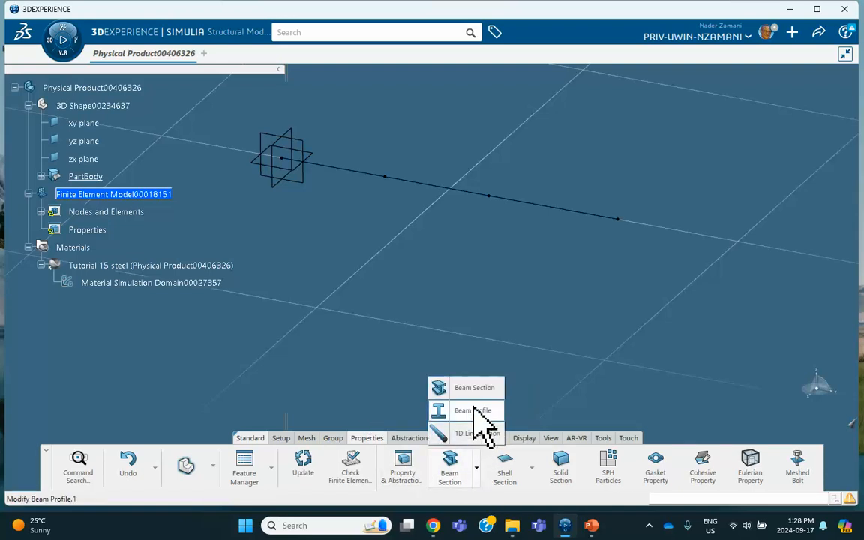
pyautogui.click(637, 162)
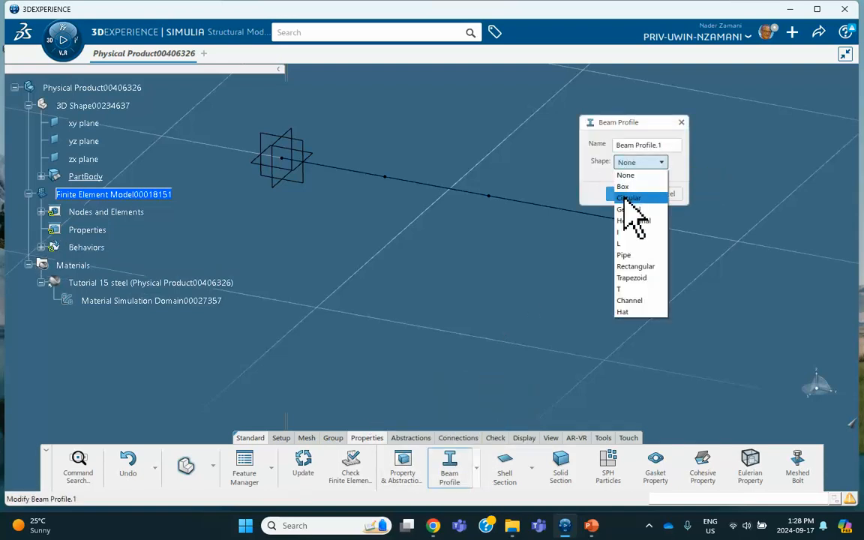
pyautogui.click(631, 191)
pyautogui.doubleClick(651, 181)
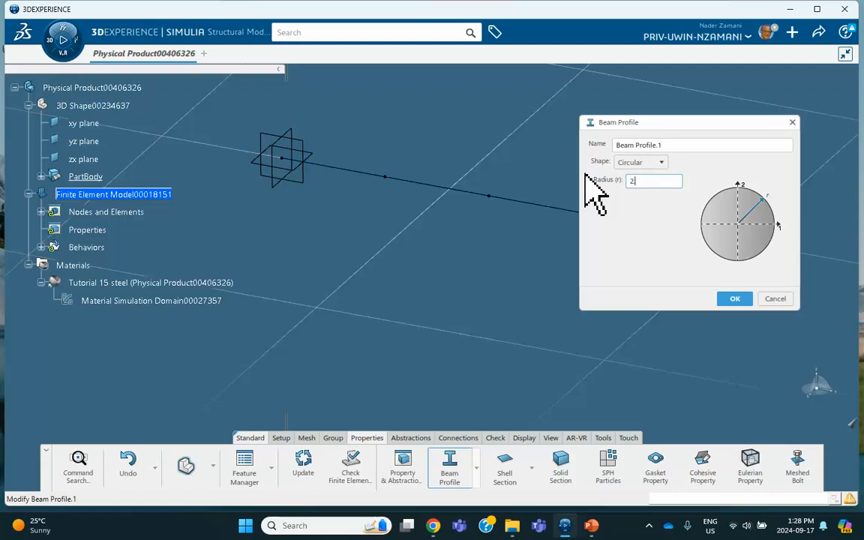
# Step: Look up the cross-section radius on slide 2 in PowerPoint, set the beam profile's radius to 2.486 in, and accept it
pyautogui.click(592, 526)
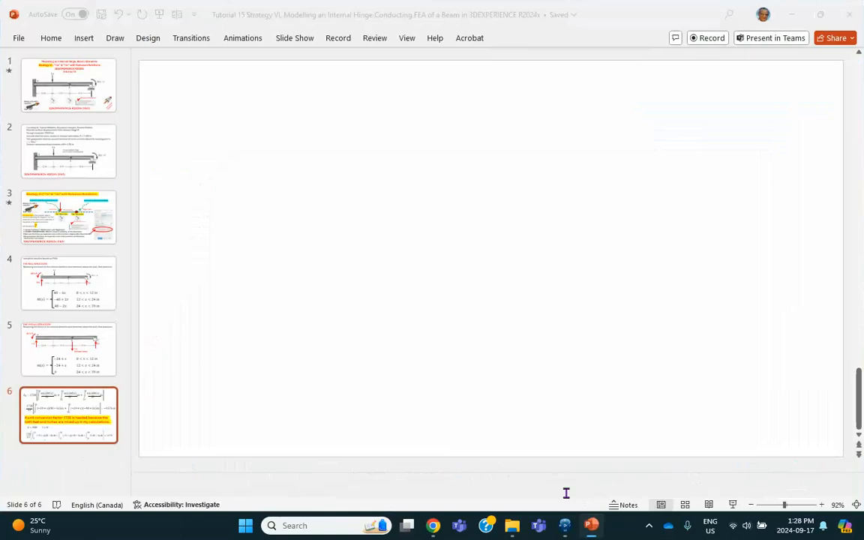
pyautogui.click(94, 147)
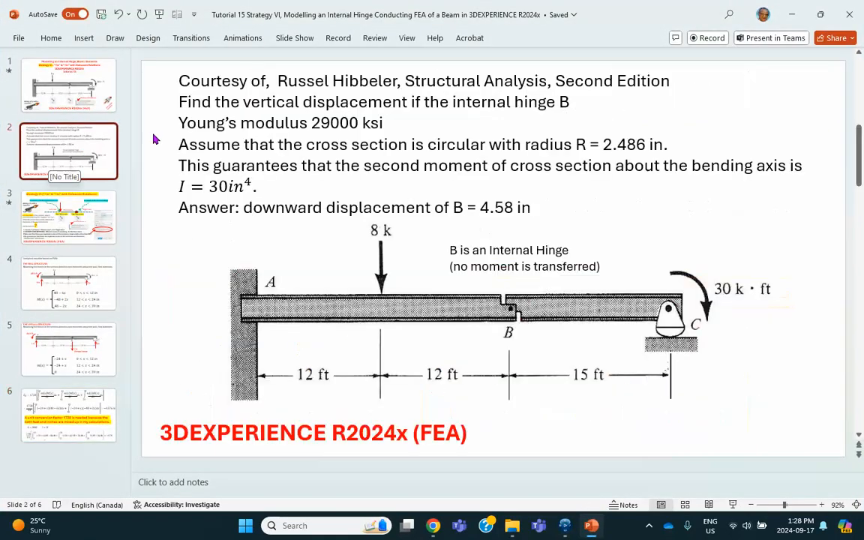
pyautogui.click(792, 10)
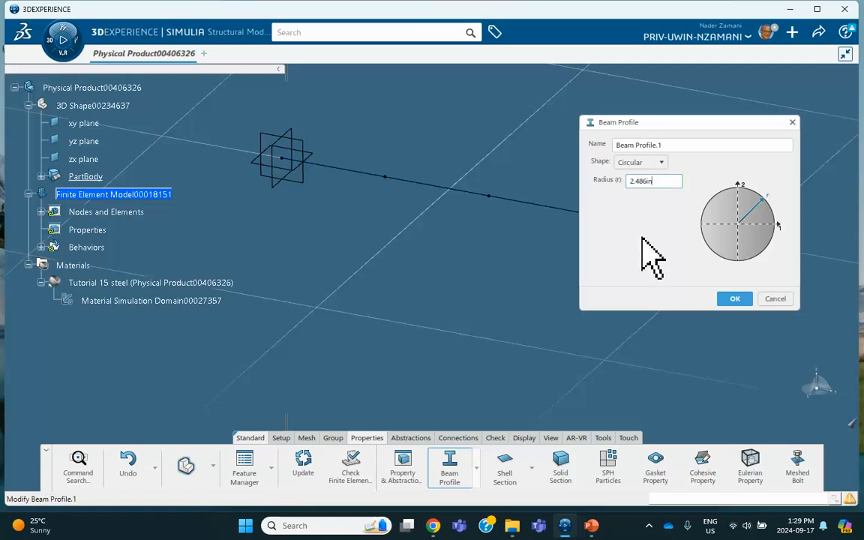
pyautogui.click(732, 298)
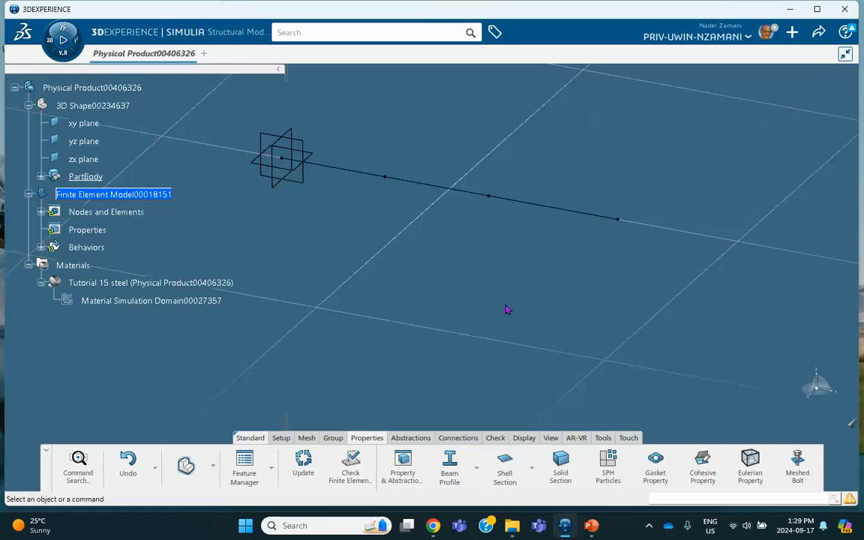
# Step: Create a beam section on all three lines using Beam Profile.1 and Tutorial 15 steel, with orientation aligned to geometry
pyautogui.click(474, 468)
pyautogui.click(463, 386)
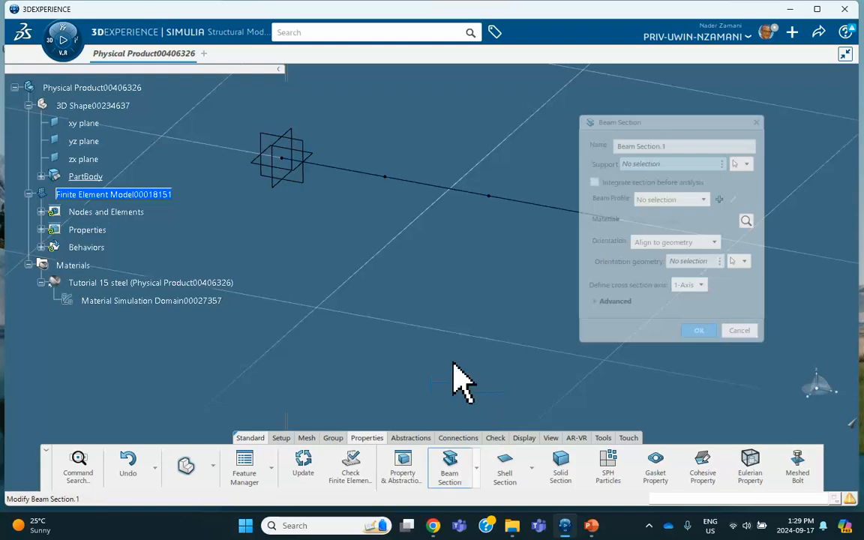
pyautogui.click(353, 172)
pyautogui.click(442, 188)
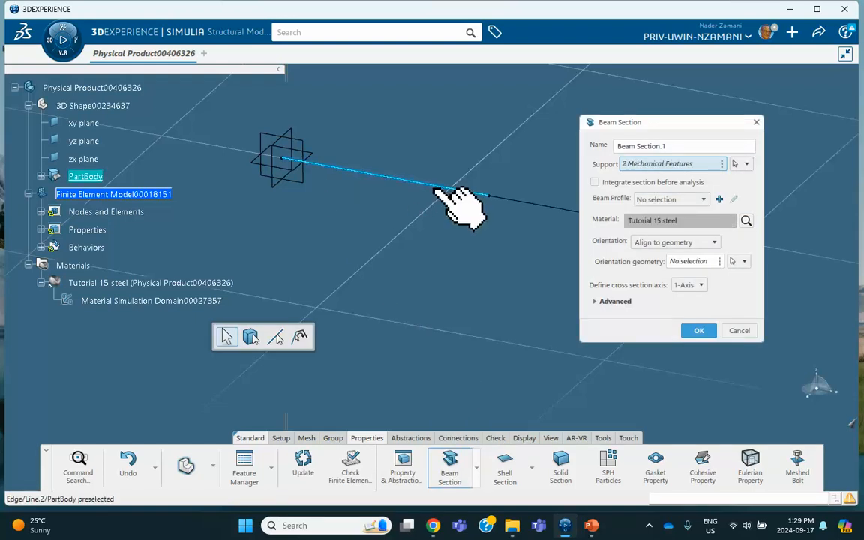
pyautogui.click(515, 202)
pyautogui.click(651, 200)
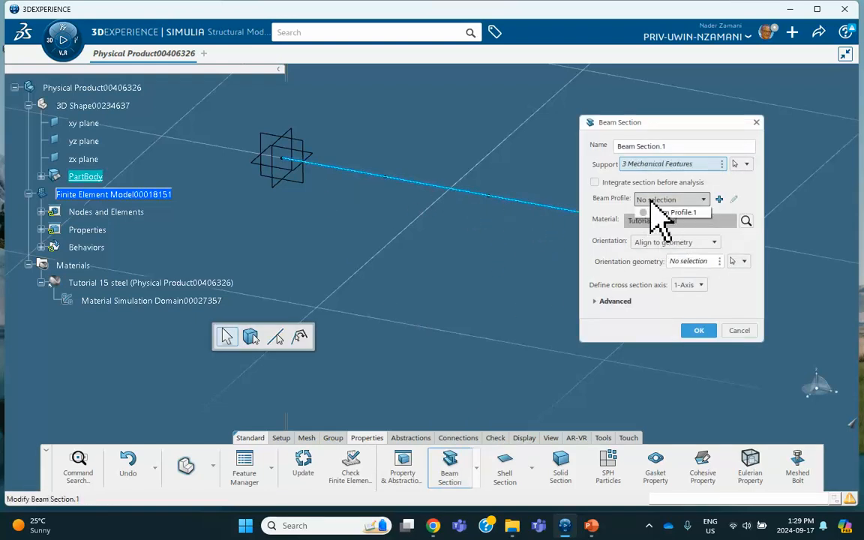
pyautogui.click(666, 213)
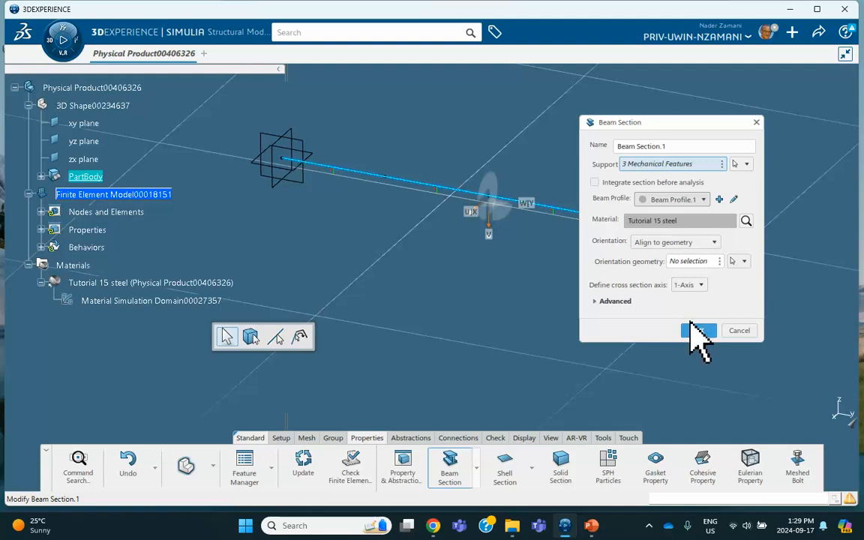
pyautogui.click(694, 330)
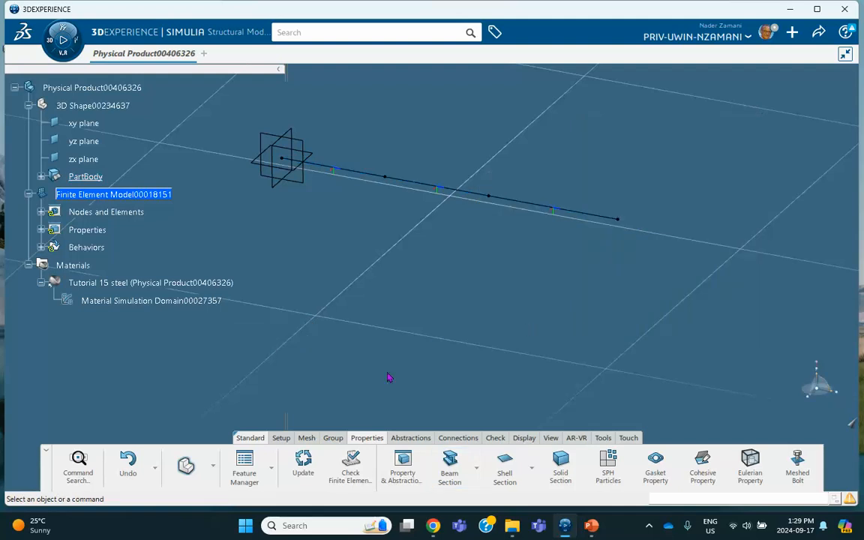
# Step: Start a Tie connection and name it Tie-concentrated load
pyautogui.click(458, 438)
pyautogui.click(517, 453)
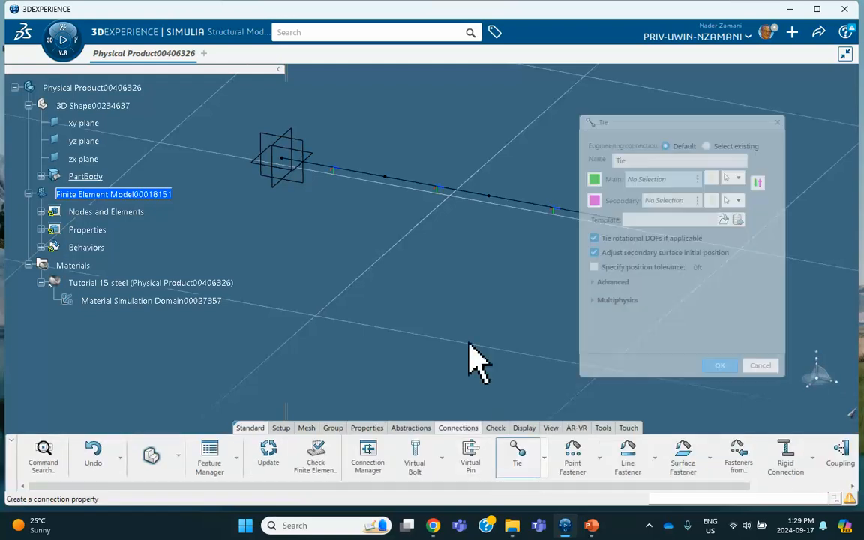
pyautogui.moveTo(443, 303); pyautogui.dragTo(403, 265, button='middle')
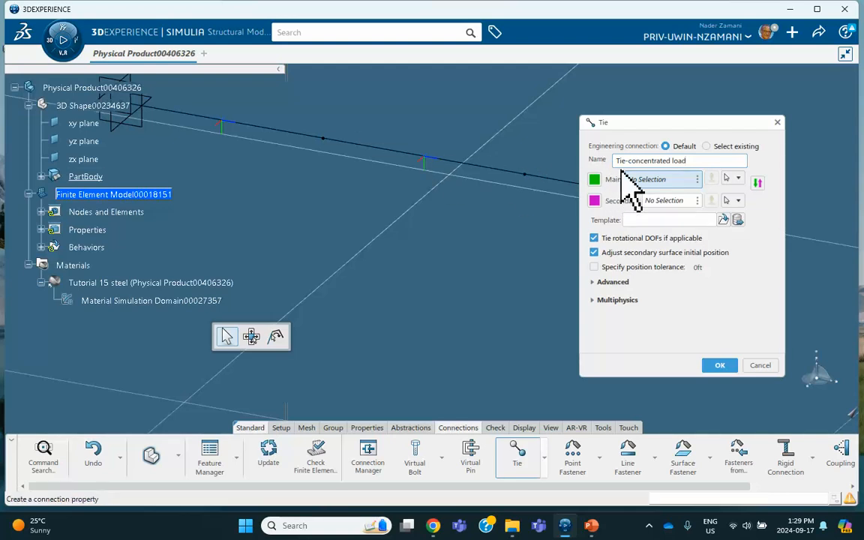
# Step: Hide the middle line and use the first line's end vertex at the load point as the tie's main support
pyautogui.moveTo(285, 151); pyautogui.dragTo(342, 222, button='middle')
pyautogui.rightClick(417, 220)
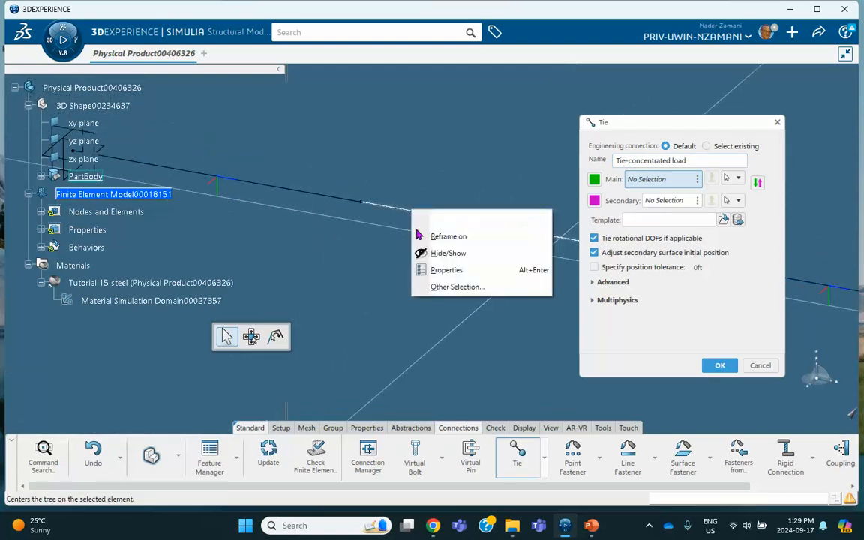
pyautogui.click(439, 252)
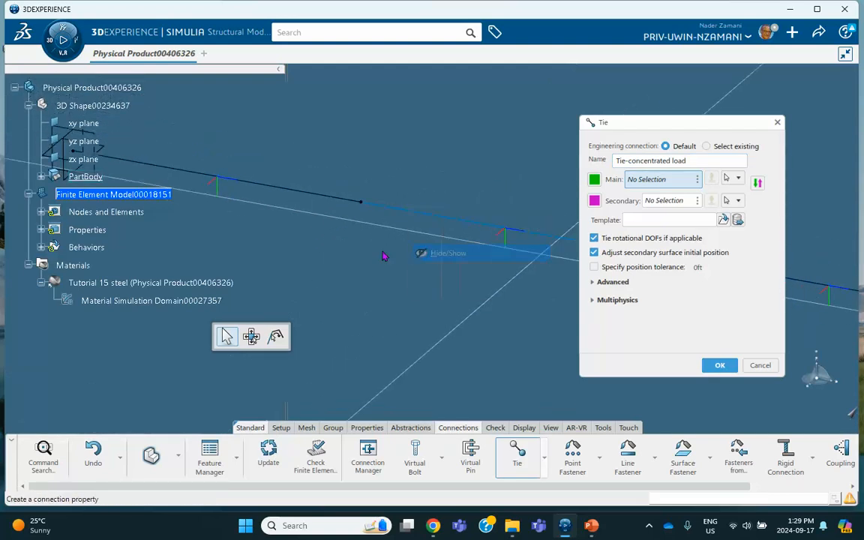
pyautogui.click(361, 201)
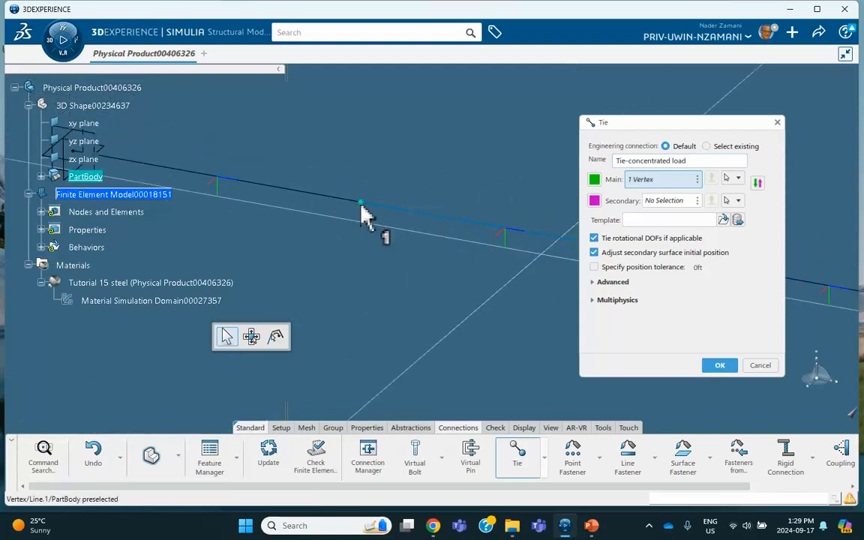
# Step: Set the tie's secondary support to the hidden middle line's start vertex, return to the visible space, and accept the tie
pyautogui.click(654, 201)
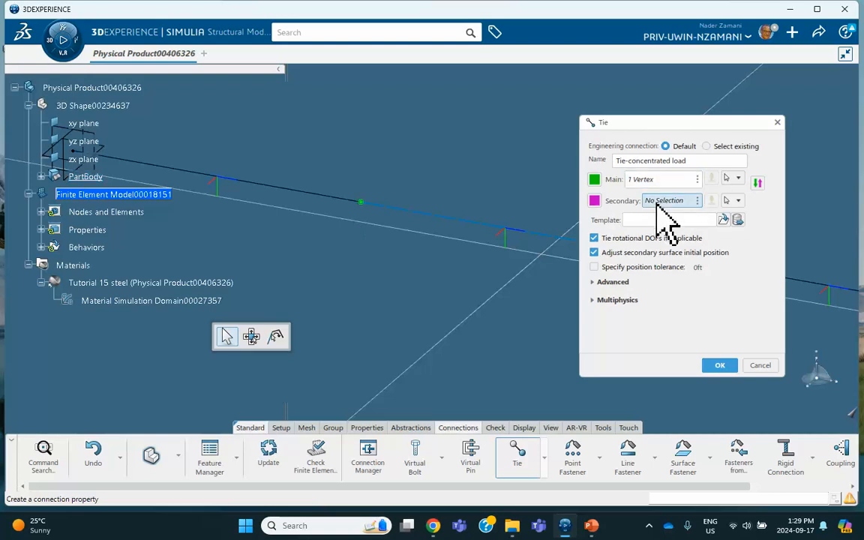
pyautogui.click(852, 411)
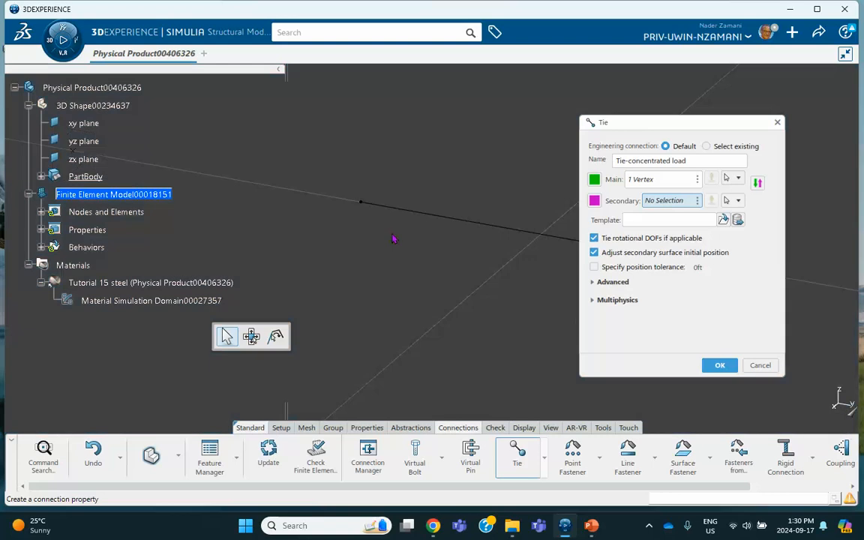
pyautogui.click(361, 202)
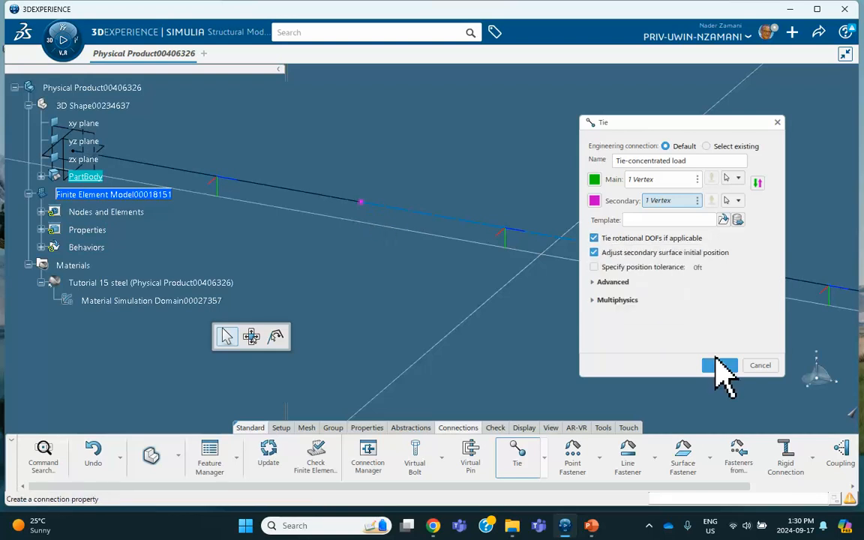
pyautogui.click(718, 366)
# Step: Define a tie named Tie-hinge, with the third line's start vertex as main and the hidden middle line's end vertex as secondary
pyautogui.moveTo(689, 349); pyautogui.dragTo(507, 255, button='middle')
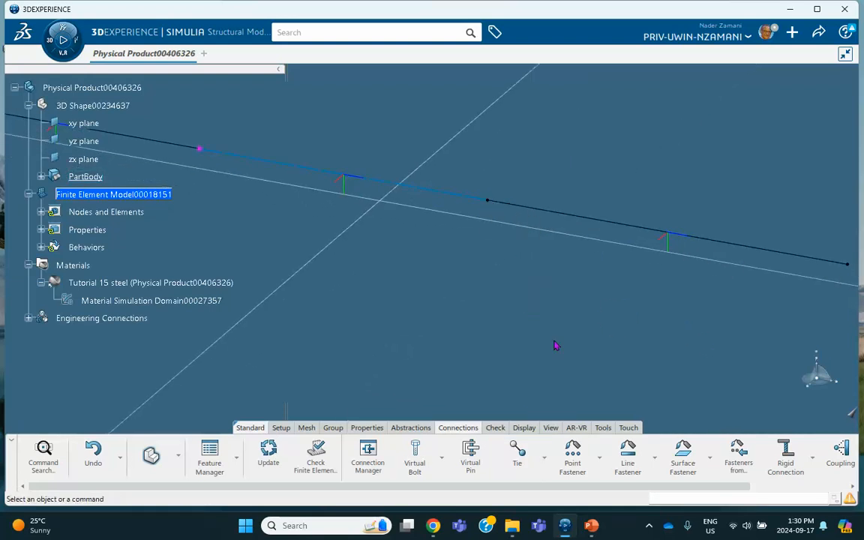
pyautogui.click(521, 461)
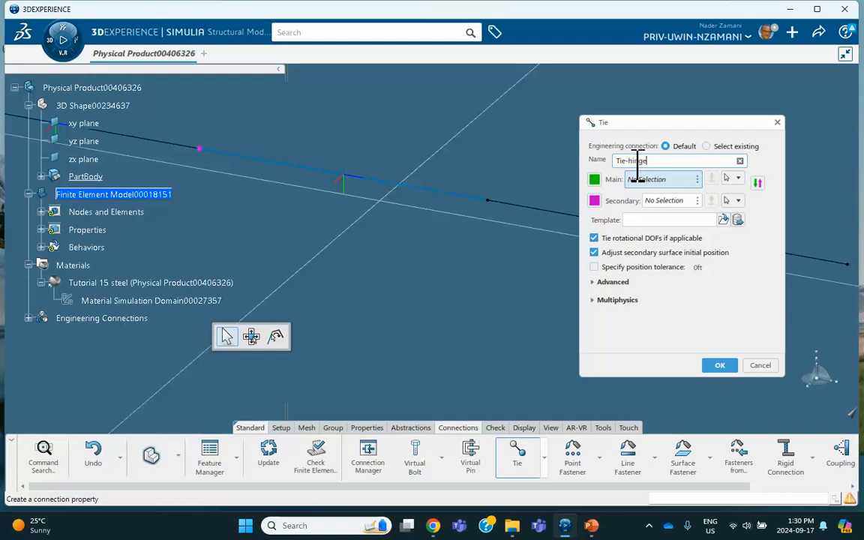
pyautogui.click(488, 202)
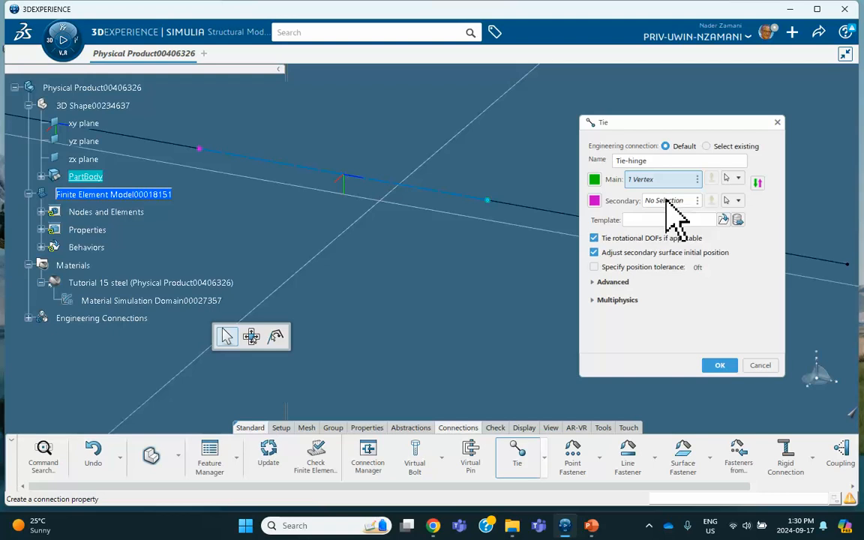
pyautogui.click(851, 411)
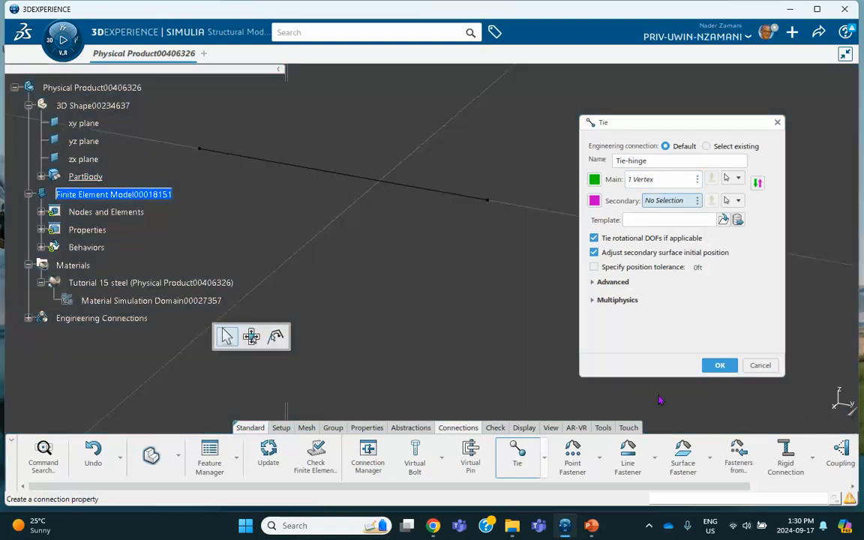
pyautogui.click(487, 200)
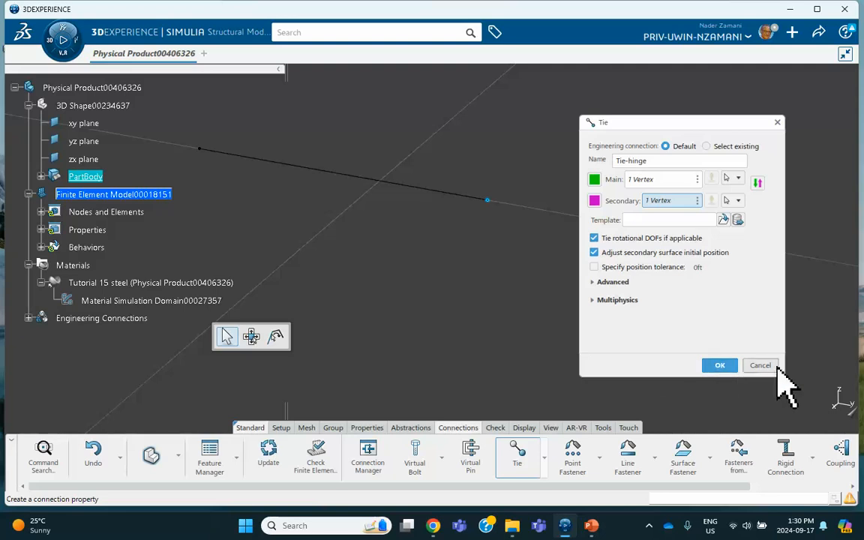
pyautogui.click(854, 422)
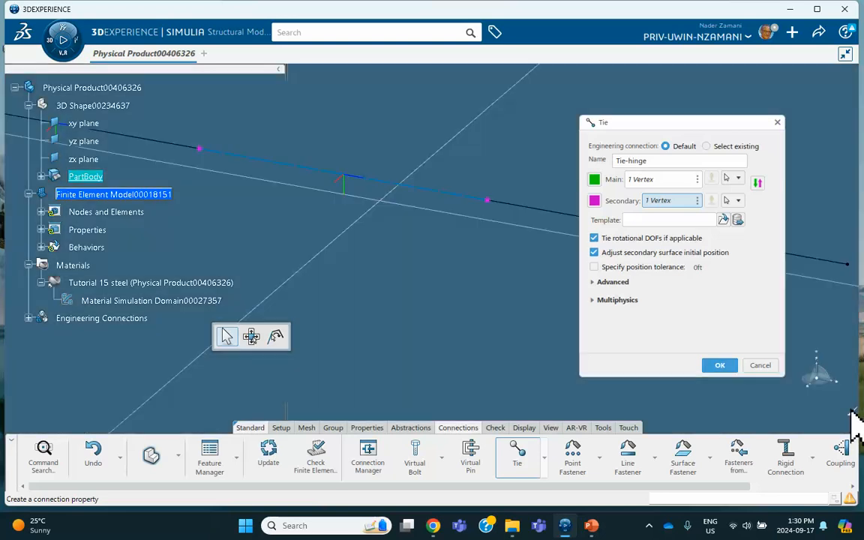
# Step: Exclude the rotational DOFs from Tie-hinge, keep the secondary surface position adjustment on, and accept the tie
pyautogui.click(594, 239)
pyautogui.click(595, 267)
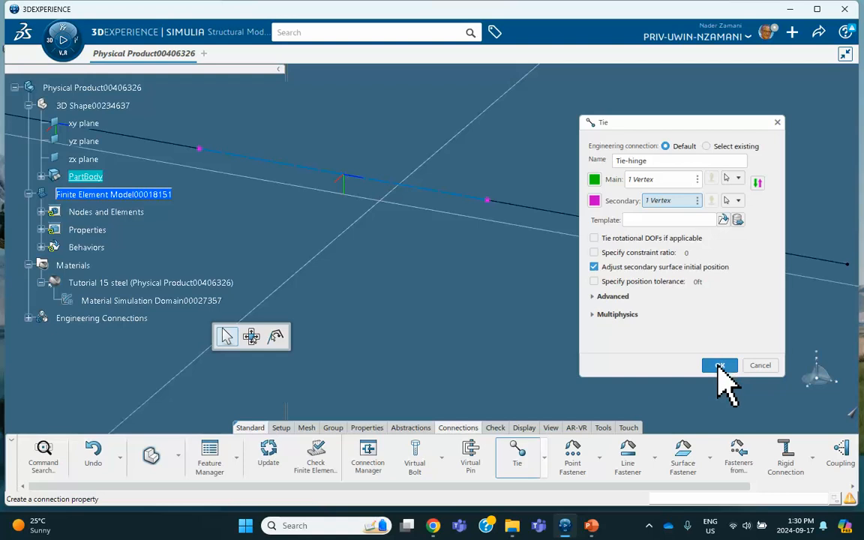
pyautogui.click(717, 360)
# Step: Create a Structural physics simulation in Structural Scenario Creation for the beam, using Finite Element Model00018151 as its finite element model
pyautogui.moveTo(443, 295); pyautogui.dragTo(500, 286, button='middle')
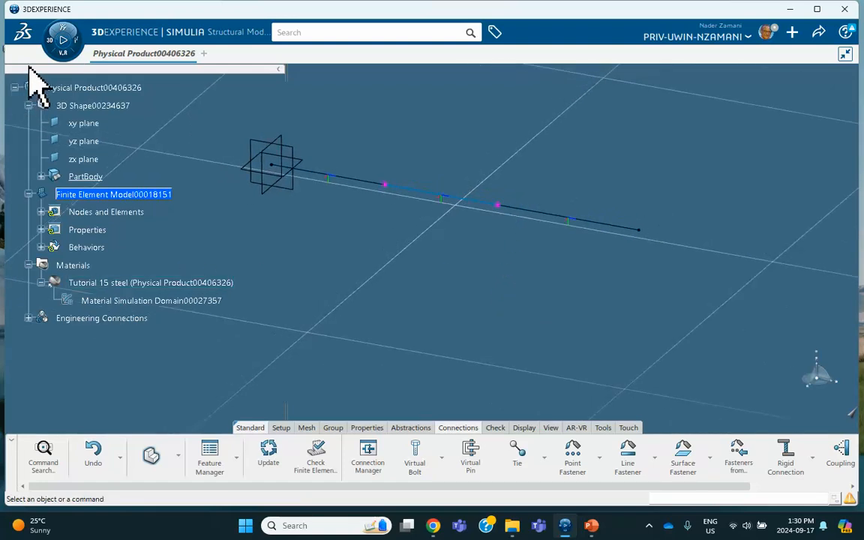
pyautogui.click(59, 40)
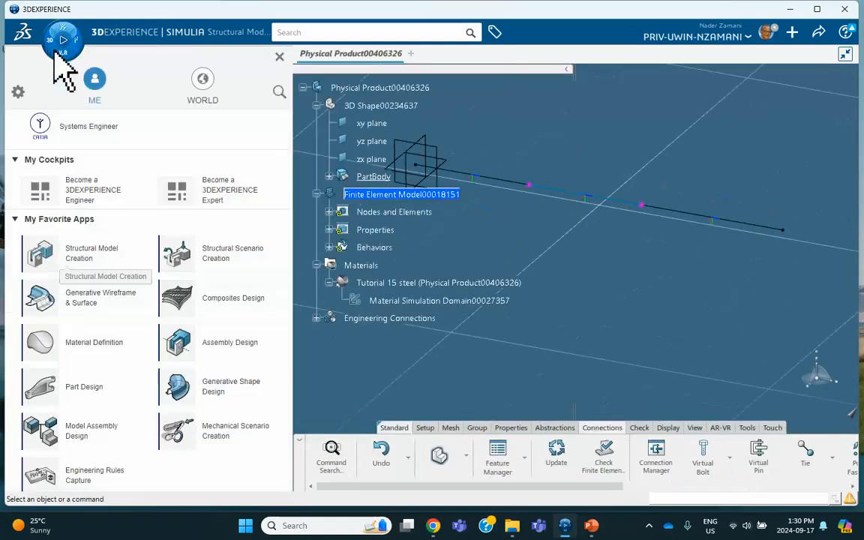
pyautogui.click(223, 255)
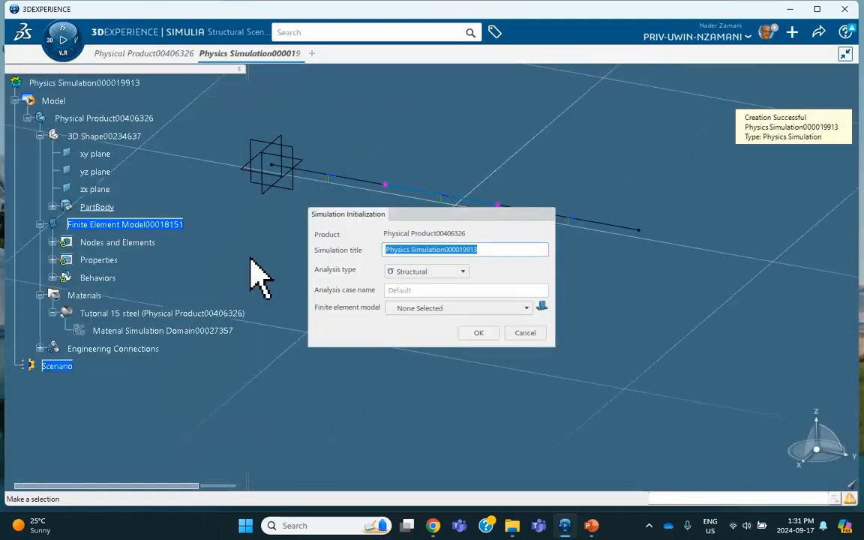
pyautogui.click(426, 307)
pyautogui.click(422, 333)
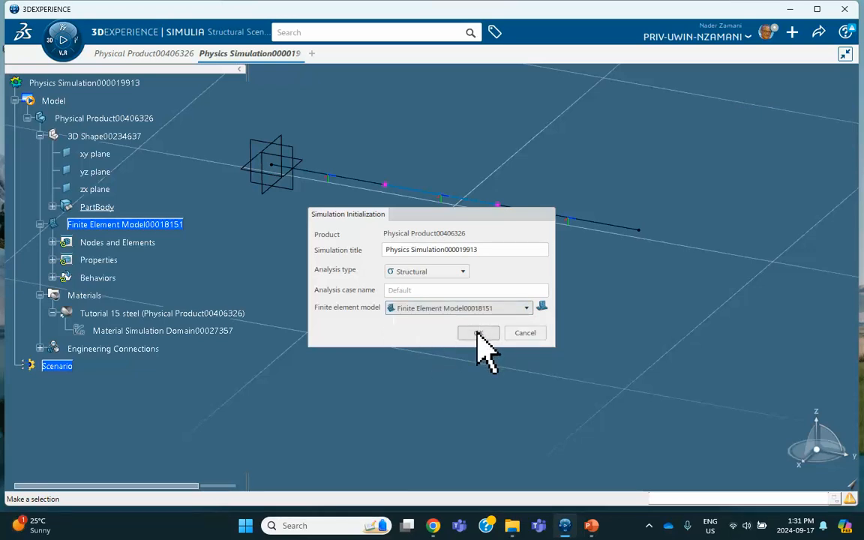
pyautogui.click(479, 333)
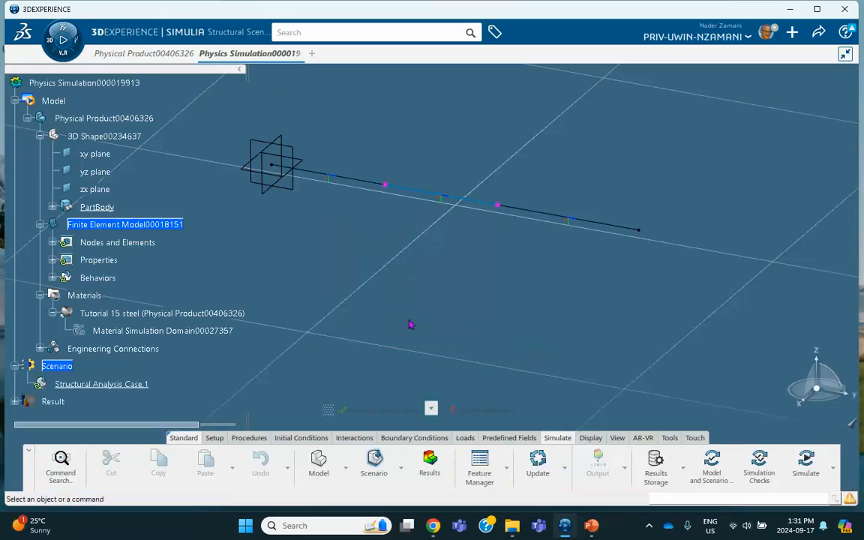
# Step: Add a static perturbation step to the structural analysis case with its default settings
pyautogui.click(250, 438)
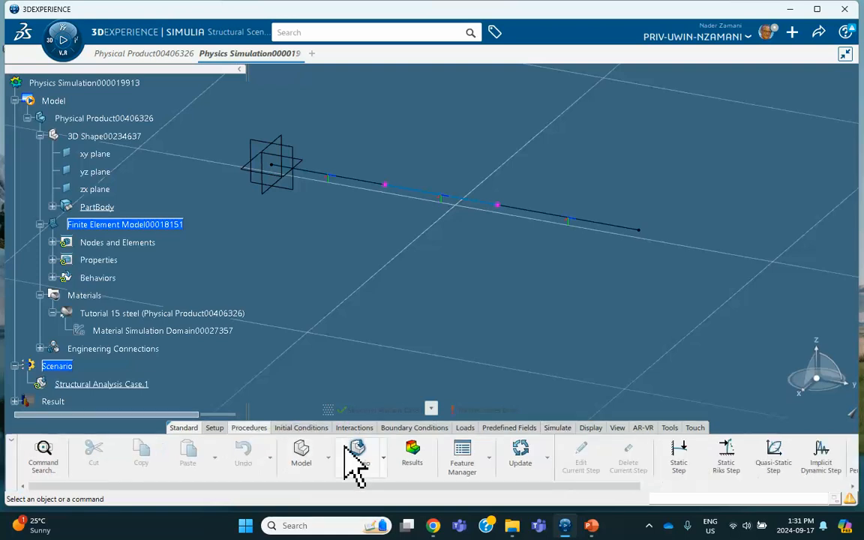
pyautogui.click(791, 455)
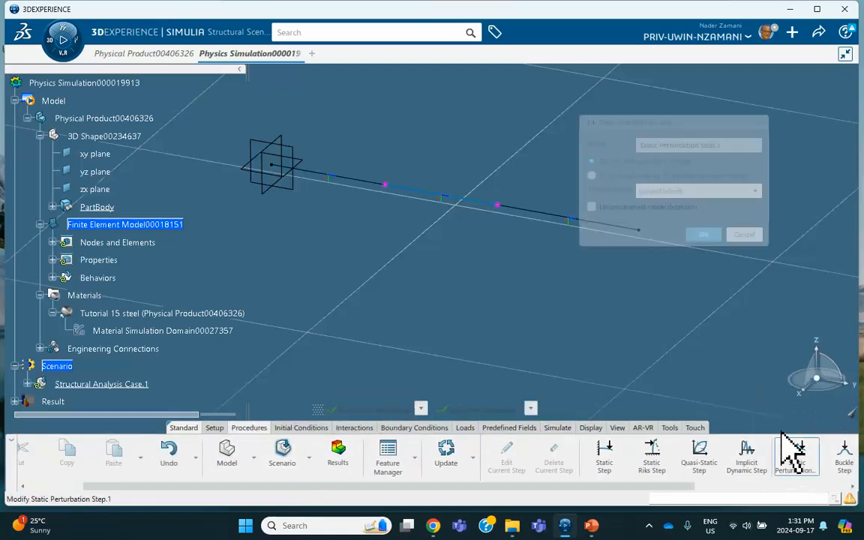
pyautogui.click(704, 235)
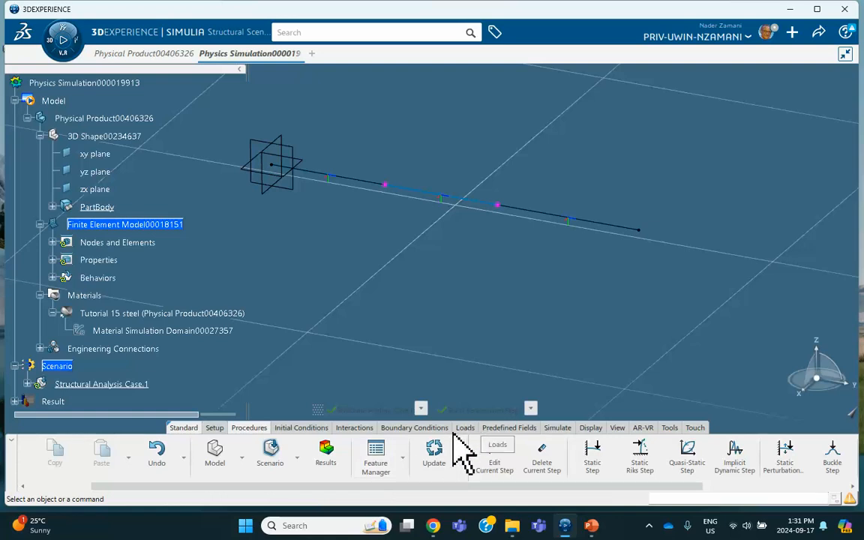
# Step: Apply a clamp to the first line's start vertex at the origin planes
pyautogui.click(424, 429)
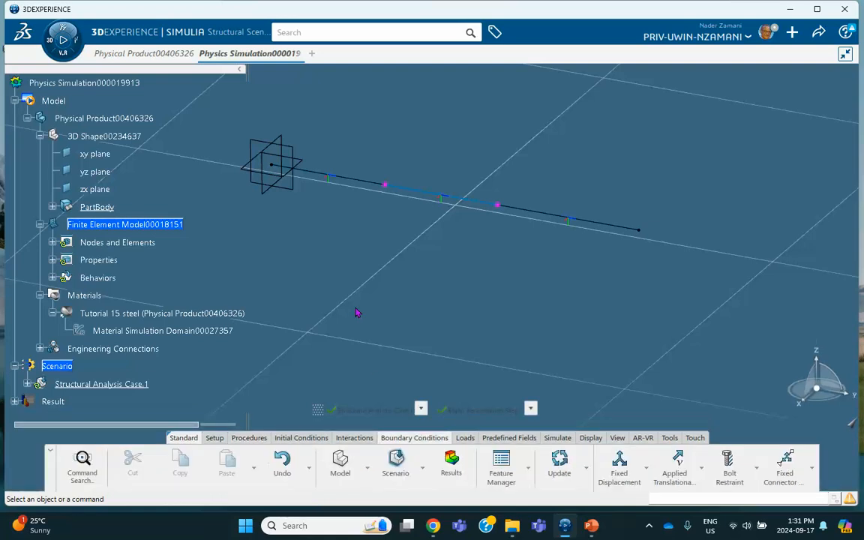
pyautogui.click(646, 467)
pyautogui.click(634, 320)
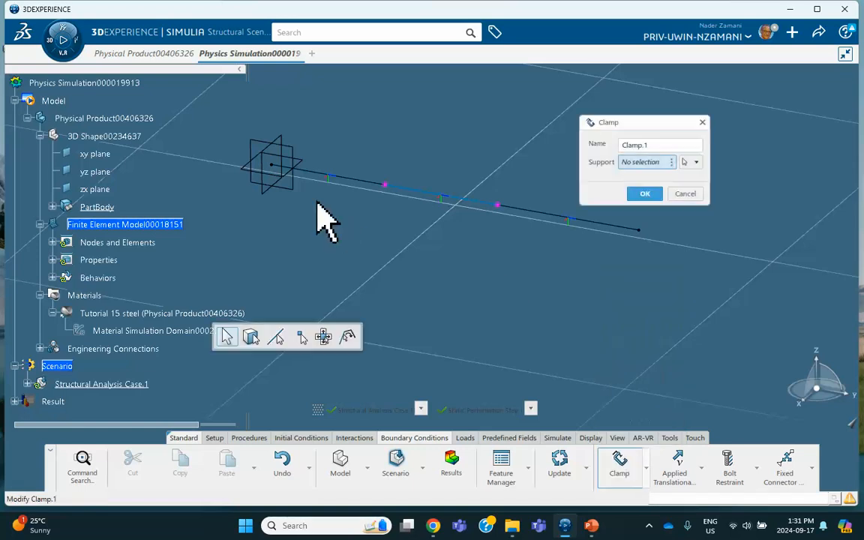
pyautogui.click(271, 165)
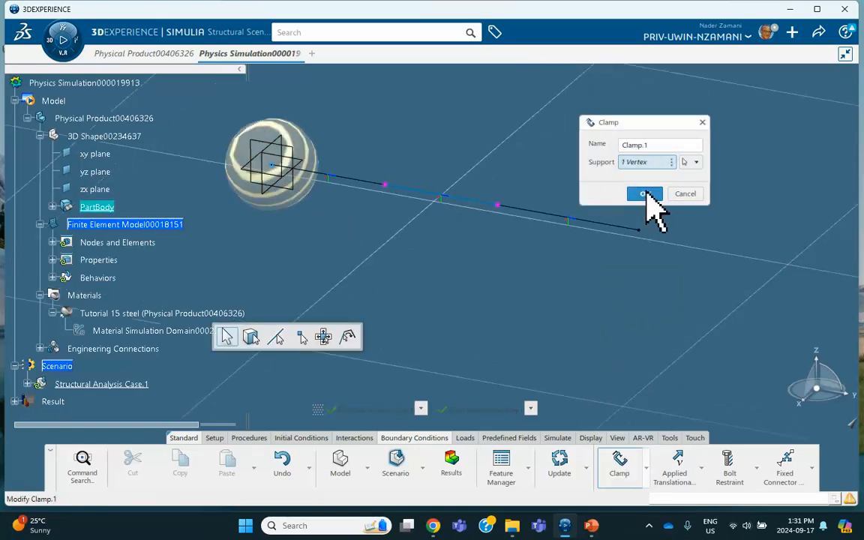
pyautogui.click(645, 193)
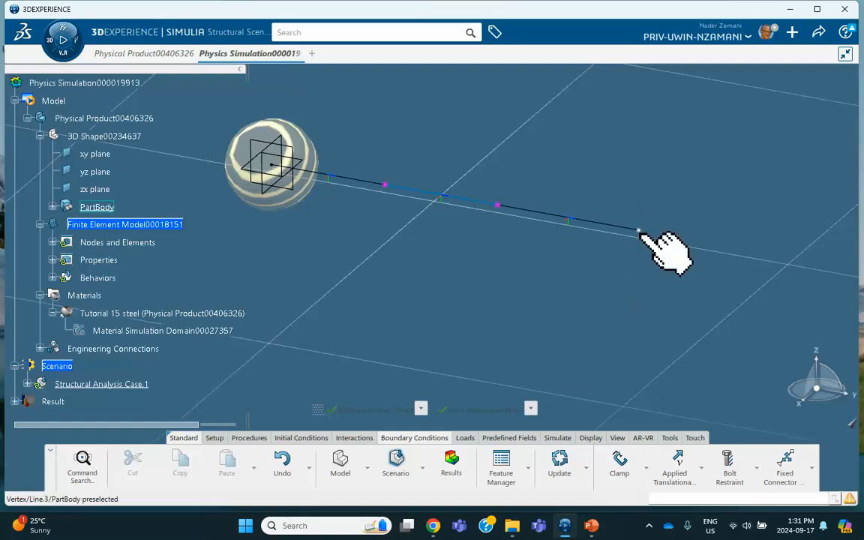
# Step: Start a fixed displacement, clear the mistakenly picked third line, and use that line's free end vertex as support
pyautogui.click(646, 467)
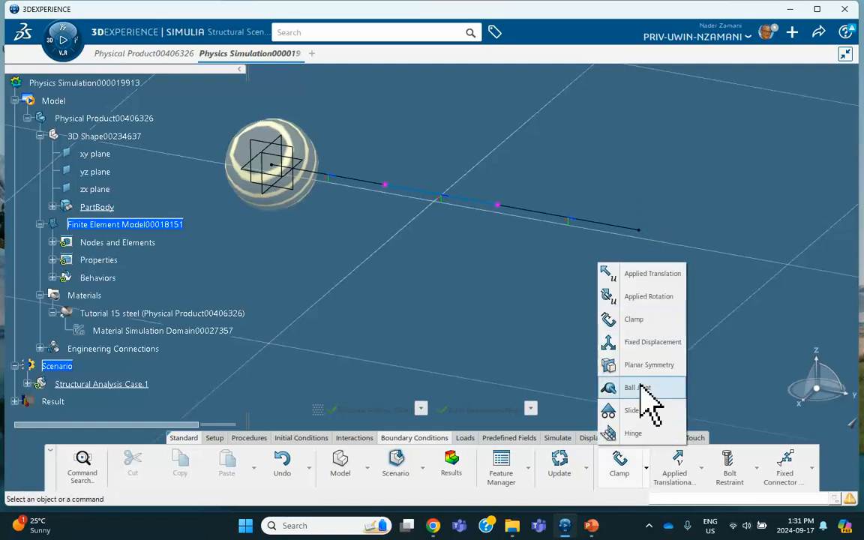
pyautogui.click(634, 347)
pyautogui.moveTo(589, 122); pyautogui.dragTo(682, 125)
pyautogui.moveTo(601, 154); pyautogui.dragTo(555, 165, button='middle')
pyautogui.click(581, 240)
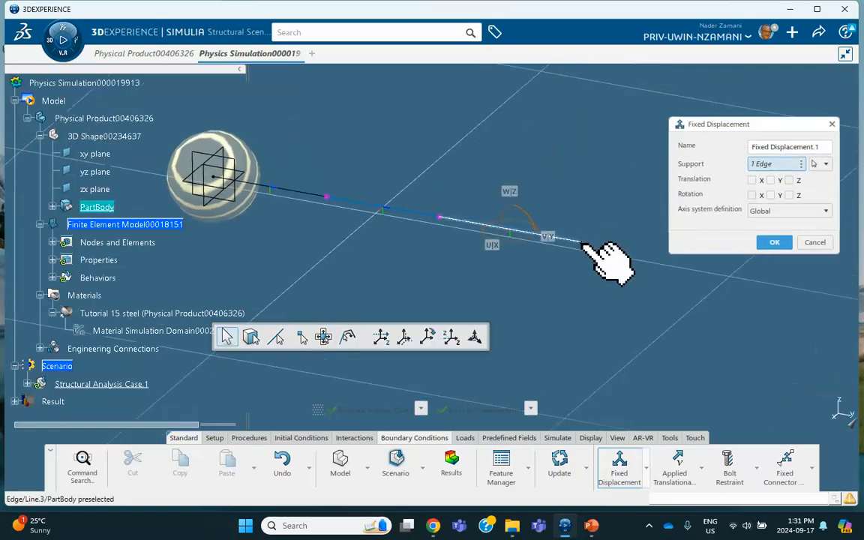
pyautogui.rightClick(769, 164)
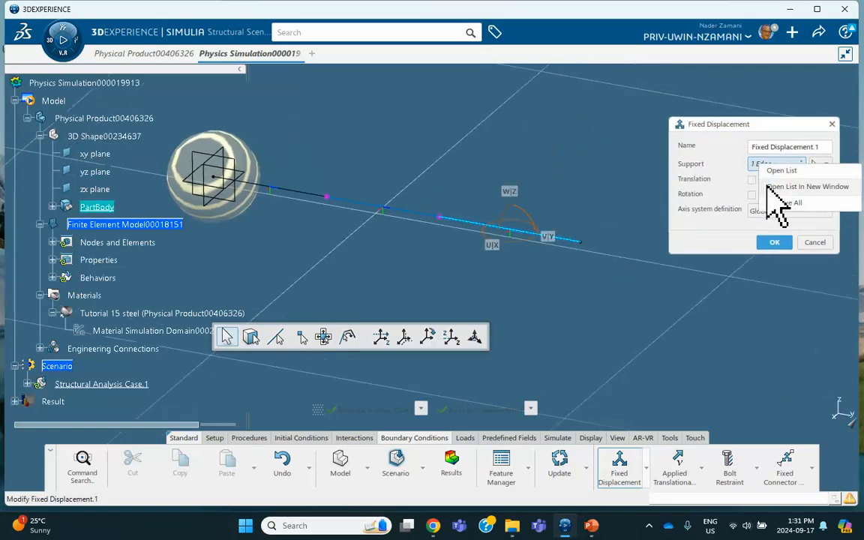
pyautogui.click(772, 202)
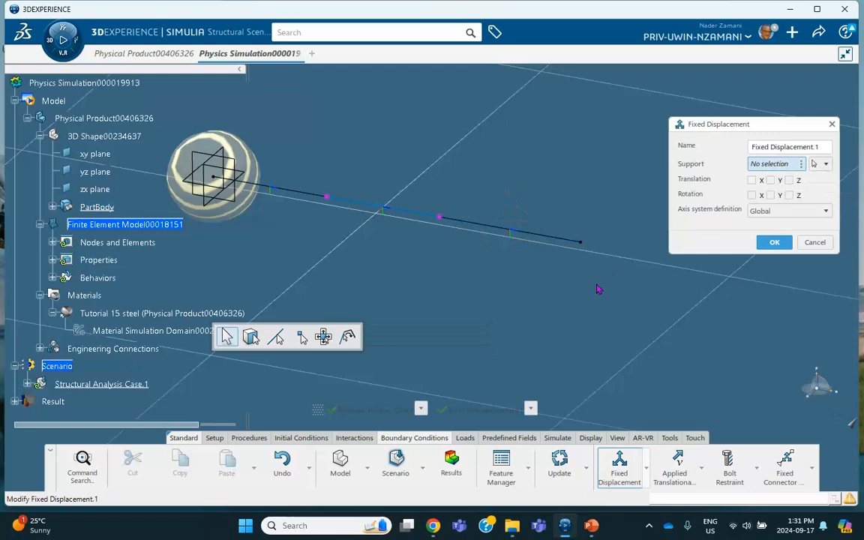
pyautogui.click(582, 242)
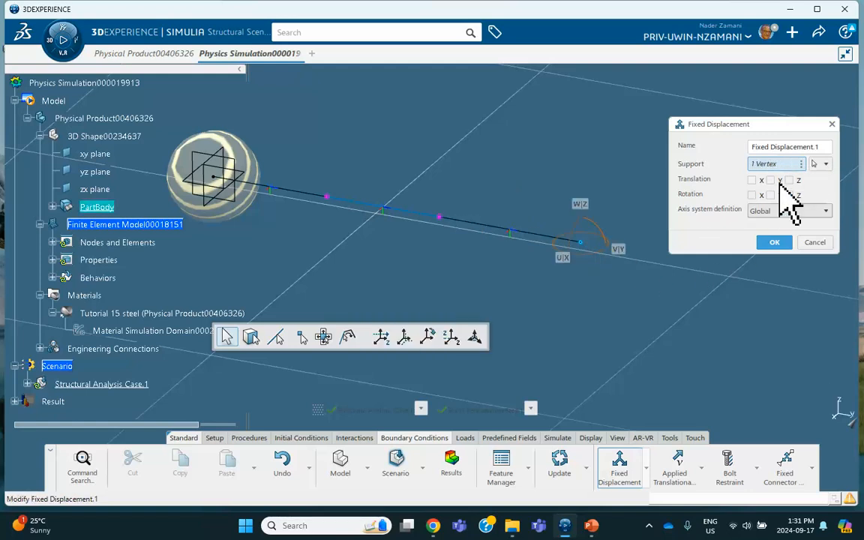
# Step: Restrain X and Z translation and Y and Z rotation in the global axis system, and accept the fixed displacement
pyautogui.click(752, 180)
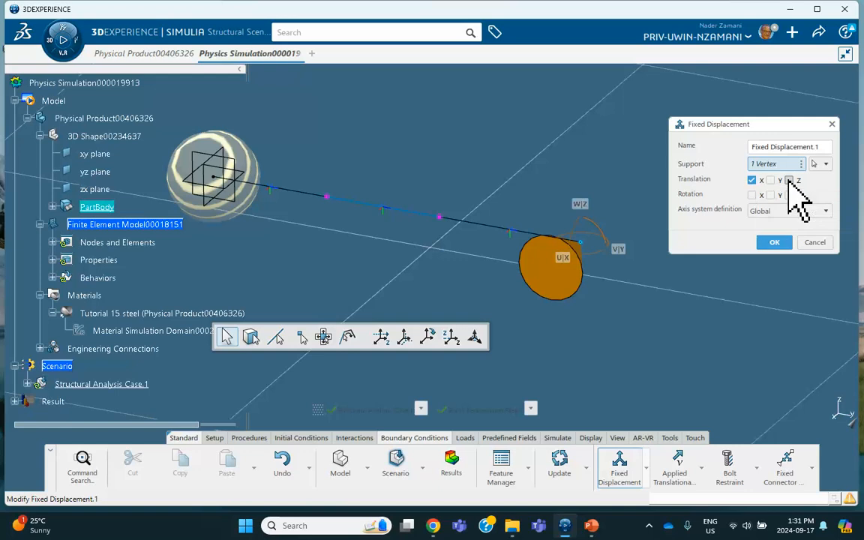
pyautogui.click(789, 181)
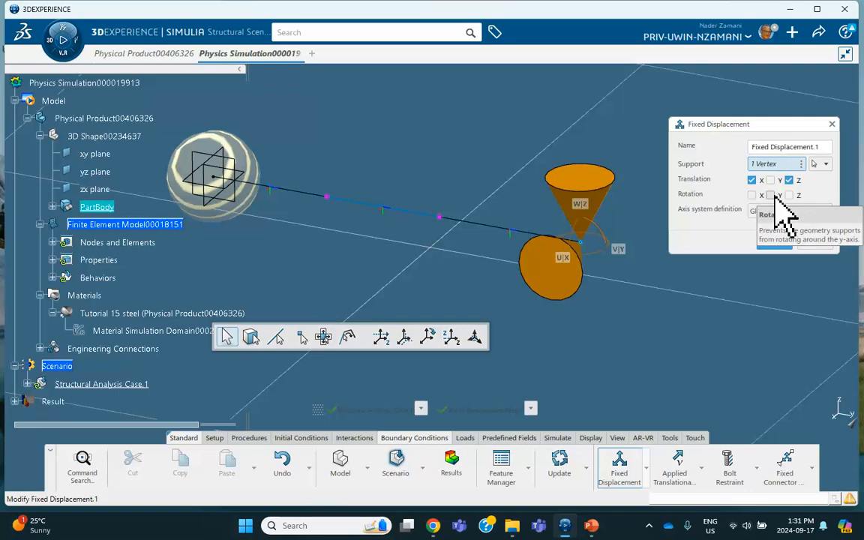
pyautogui.click(770, 195)
pyautogui.click(789, 195)
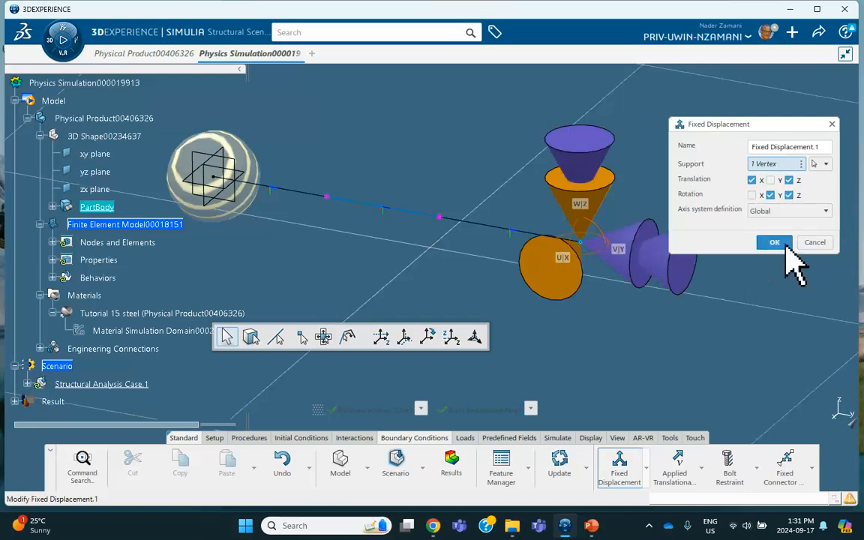
pyautogui.click(777, 243)
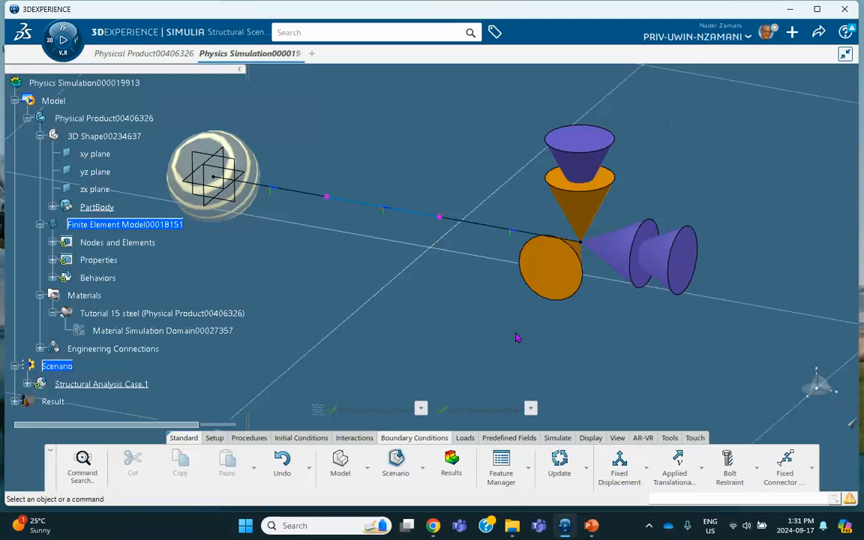
# Step: Apply a force of -8 klbf in Z to the first line's end vertex
pyautogui.click(465, 438)
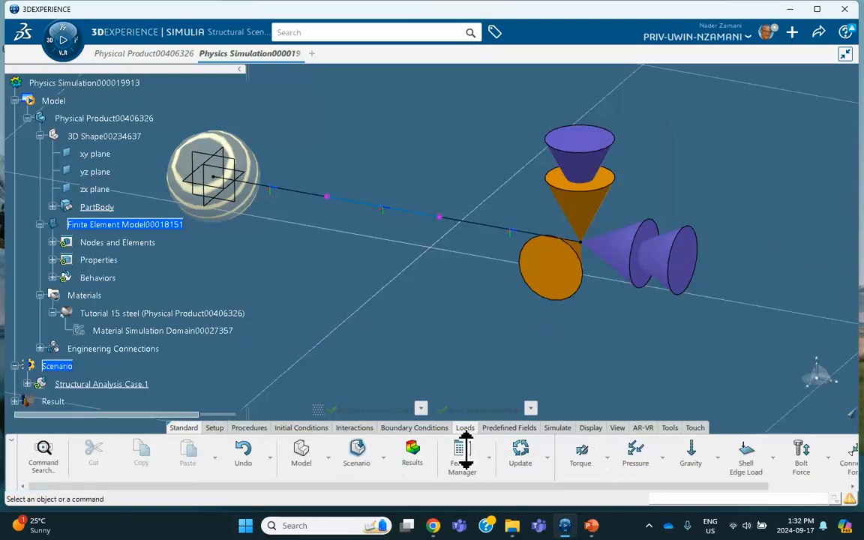
pyautogui.click(600, 463)
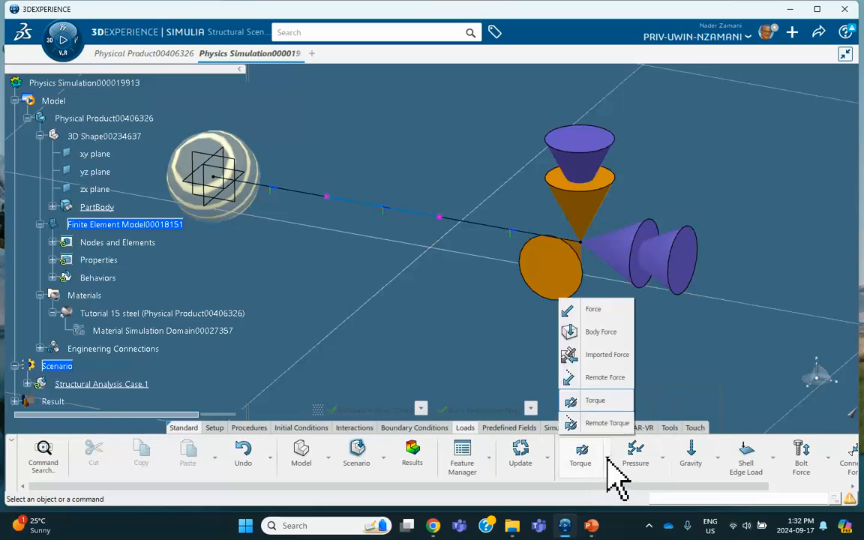
pyautogui.click(590, 310)
pyautogui.moveTo(344, 274); pyautogui.dragTo(337, 249, button='middle')
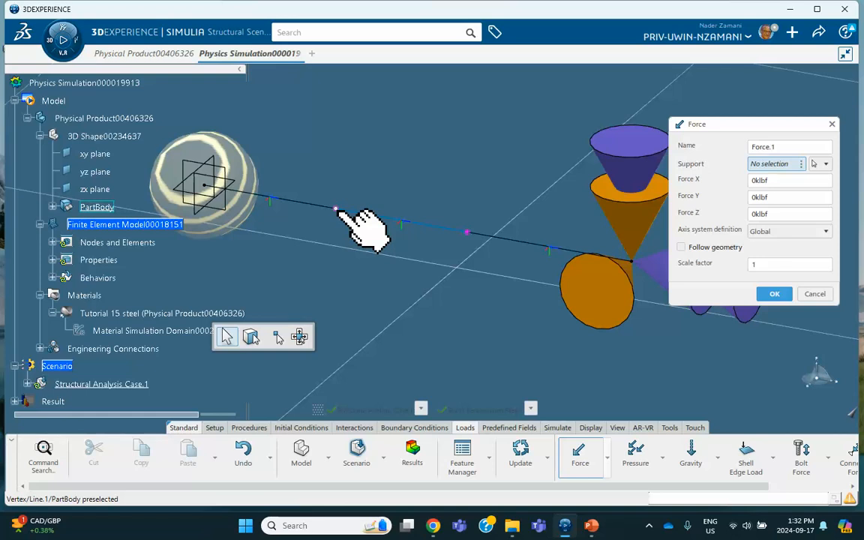
pyautogui.click(336, 210)
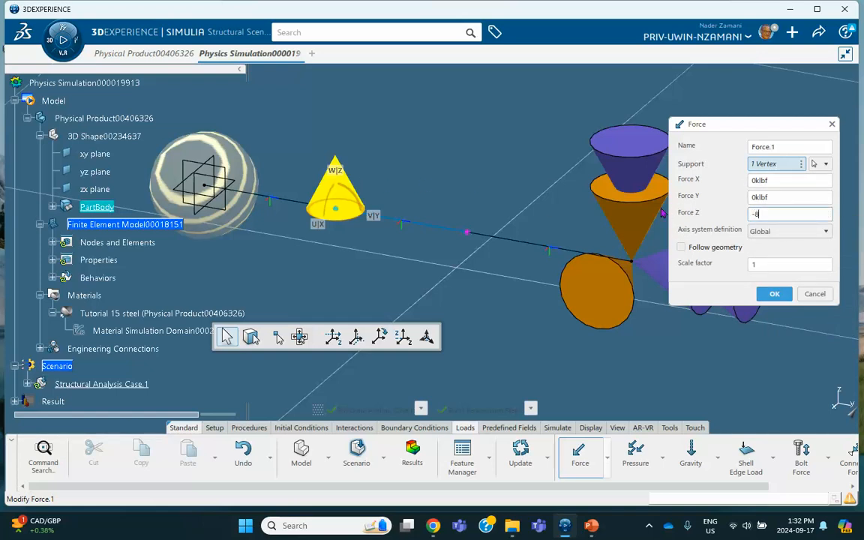
pyautogui.click(774, 293)
# Step: Apply a torque of -30000 lbfxft about X to the third line's free end vertex
pyautogui.moveTo(498, 283); pyautogui.dragTo(415, 198, button='middle')
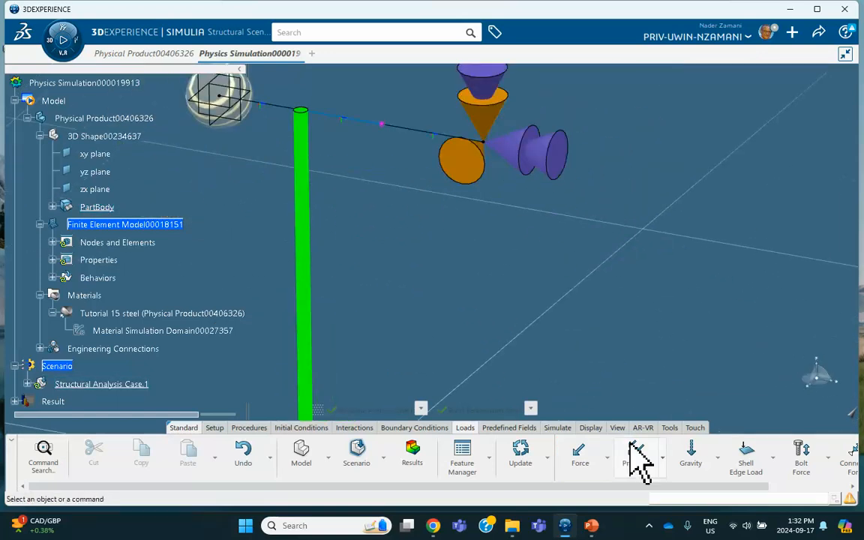
pyautogui.click(607, 457)
pyautogui.click(594, 400)
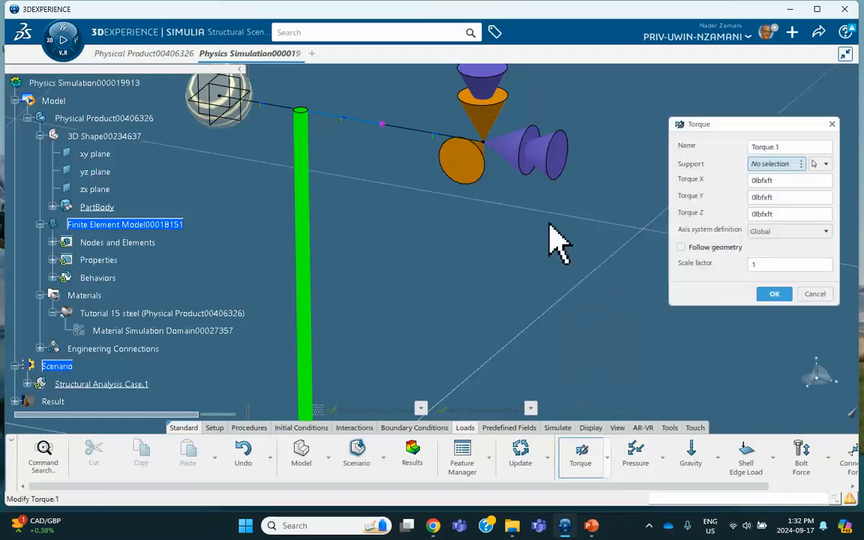
pyautogui.click(486, 145)
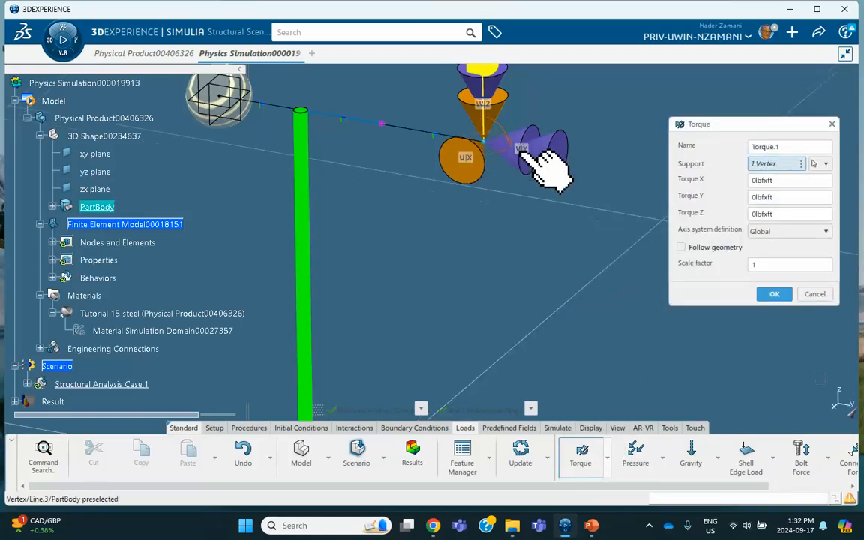
pyautogui.click(754, 187)
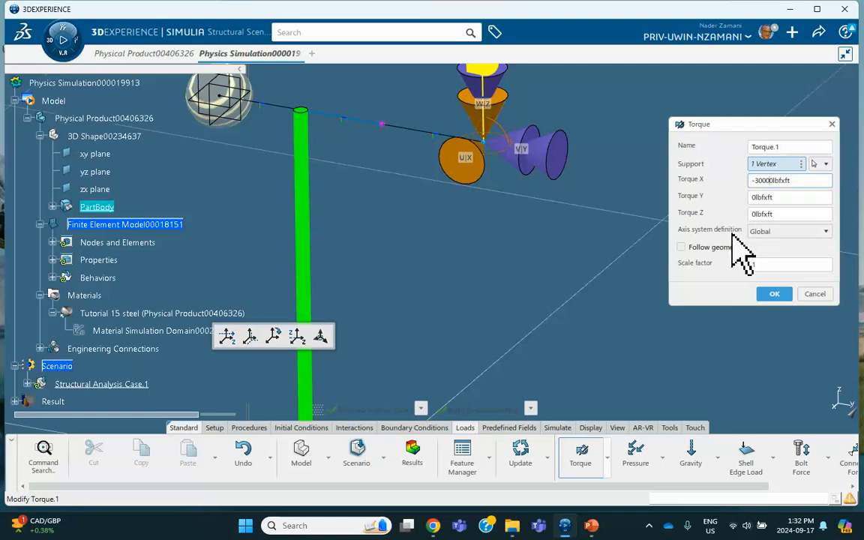
pyautogui.click(772, 294)
# Step: Run the model and scenario checks on the beam simulation and close their status report
pyautogui.moveTo(560, 240); pyautogui.dragTo(516, 254, button='middle')
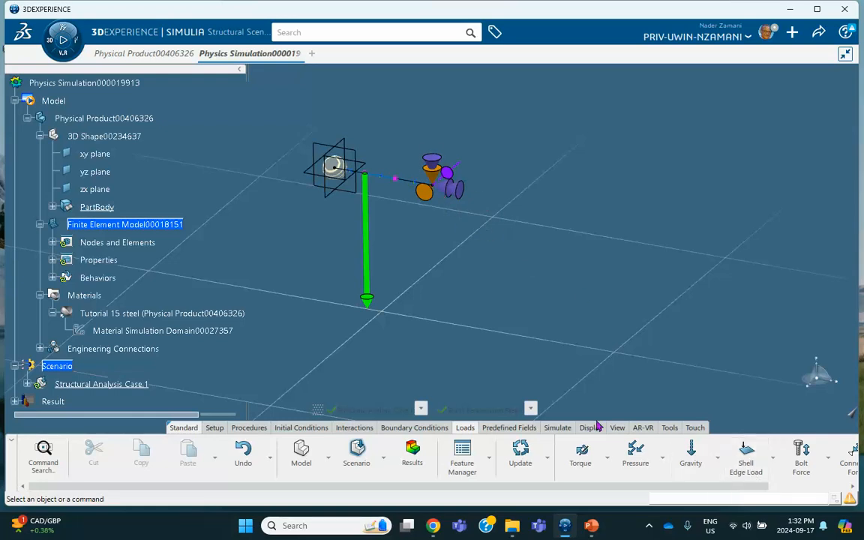
pyautogui.click(561, 427)
pyautogui.click(709, 462)
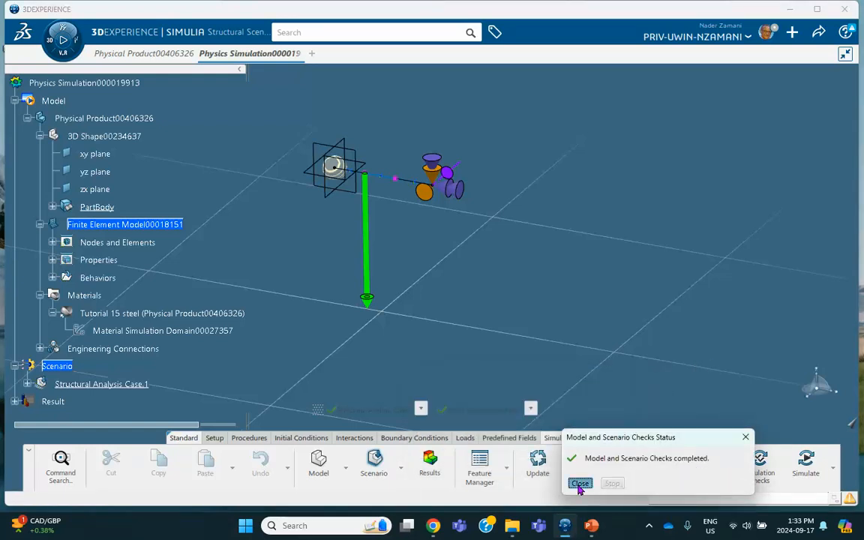
pyautogui.click(580, 483)
# Step: Run the simulation checks for the structural analysis case as Local interactive with 4 cores, and close their status report
pyautogui.click(760, 454)
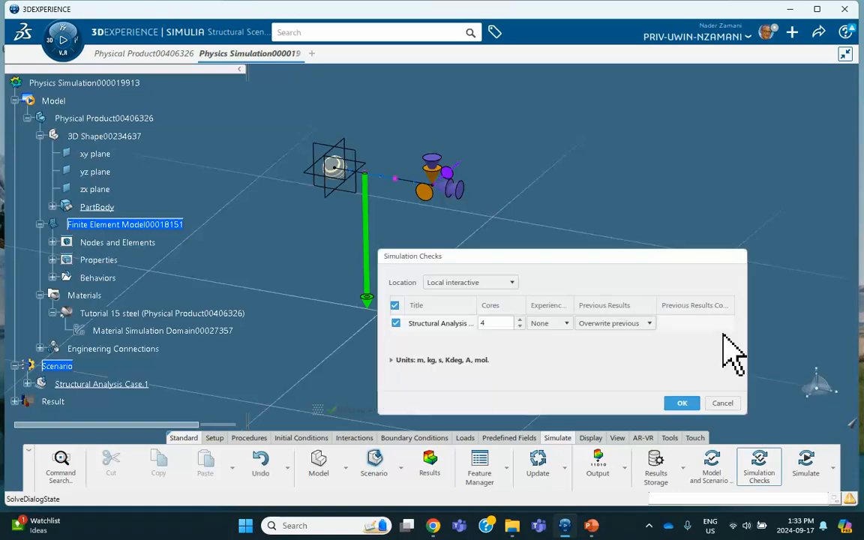
pyautogui.click(682, 403)
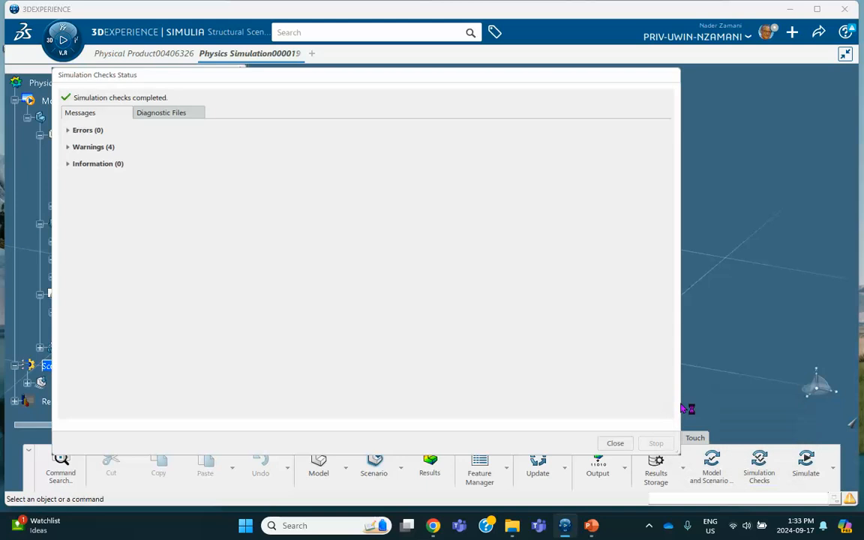
pyautogui.click(617, 444)
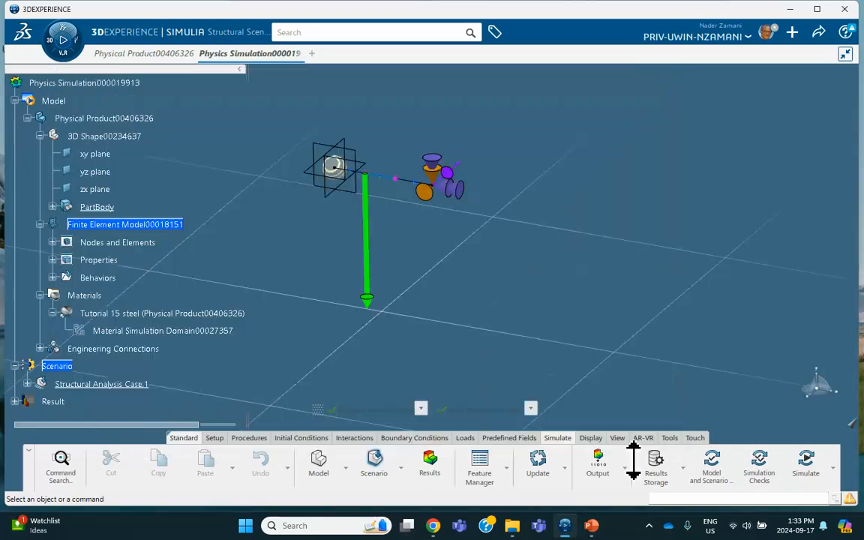
# Step: Run the structural analysis case as Local interactive with 4 cores, overwriting previous results, and display the Deformation.1 plot
pyautogui.click(806, 464)
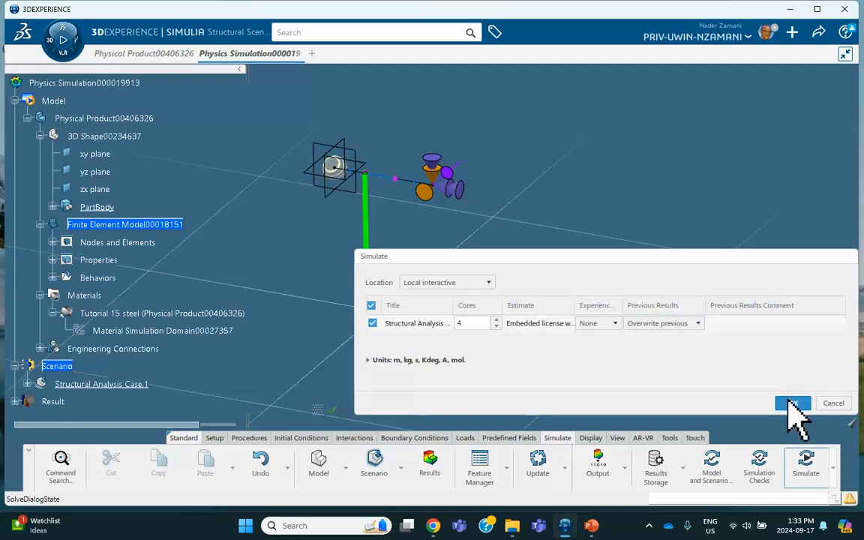
pyautogui.click(792, 404)
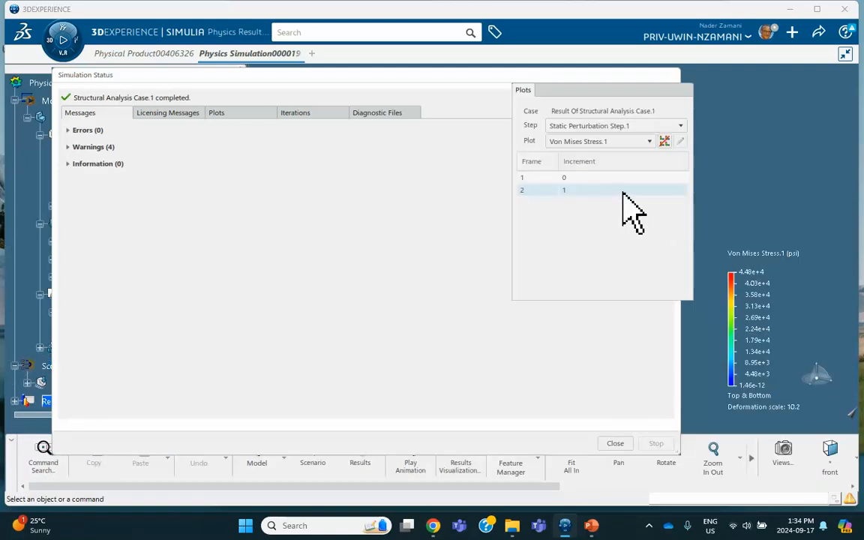
pyautogui.click(589, 142)
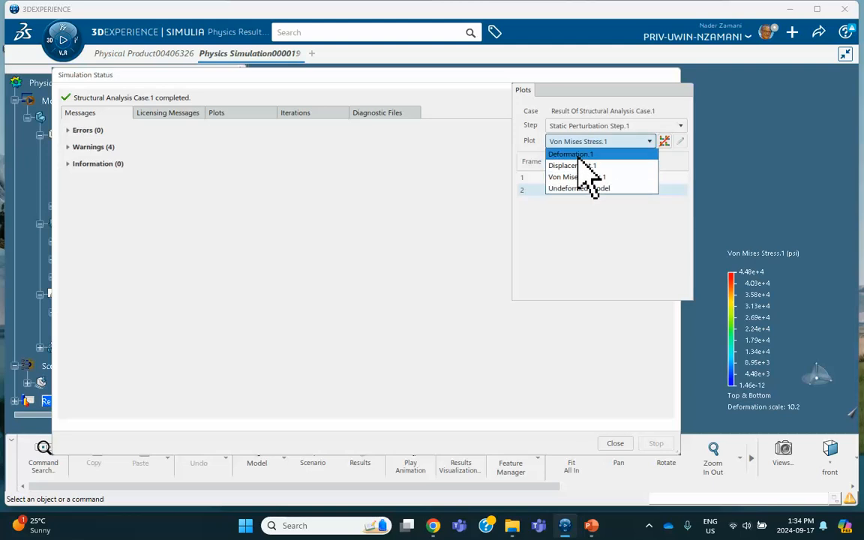
pyautogui.click(578, 156)
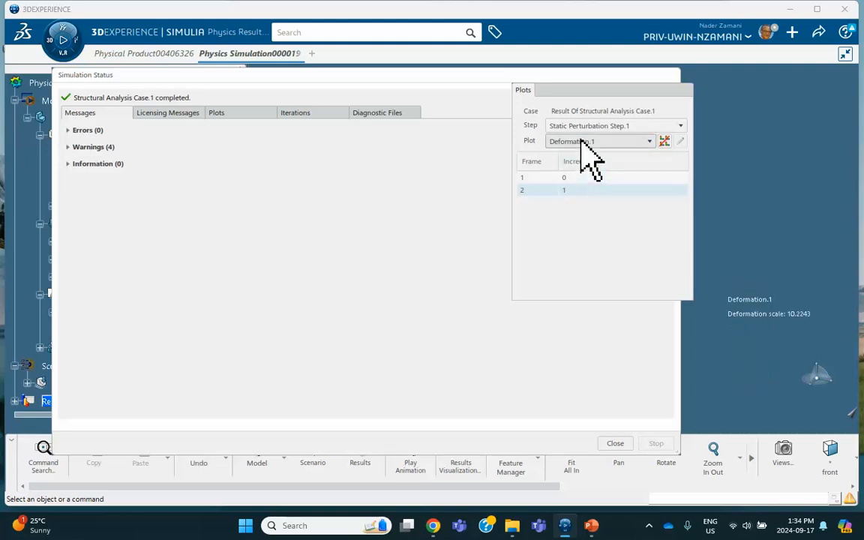
# Step: Display the Displacement.1 plot, collapse the plots list and close the simulation status report
pyautogui.click(587, 144)
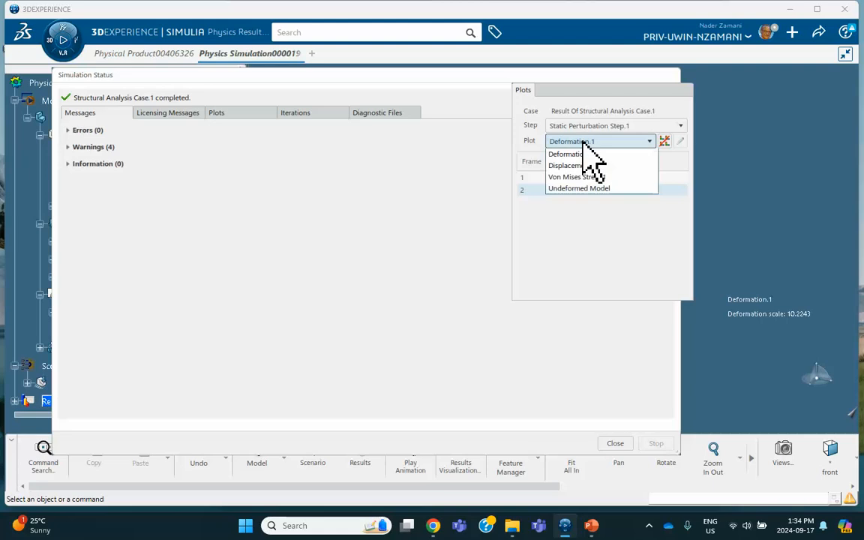
pyautogui.click(577, 167)
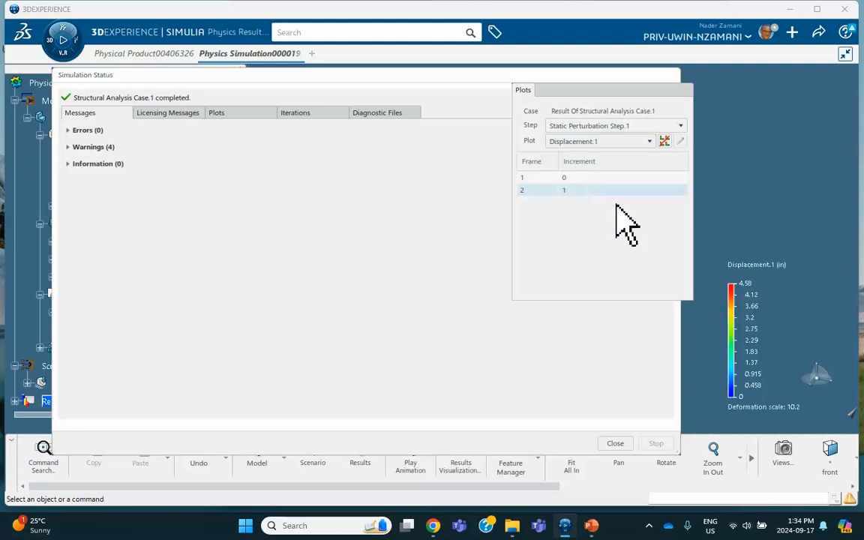
pyautogui.click(643, 90)
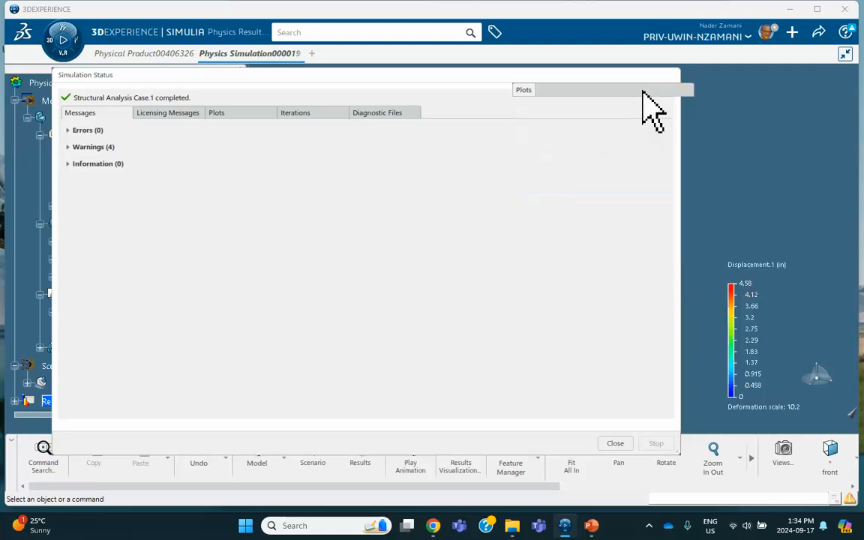
pyautogui.click(616, 444)
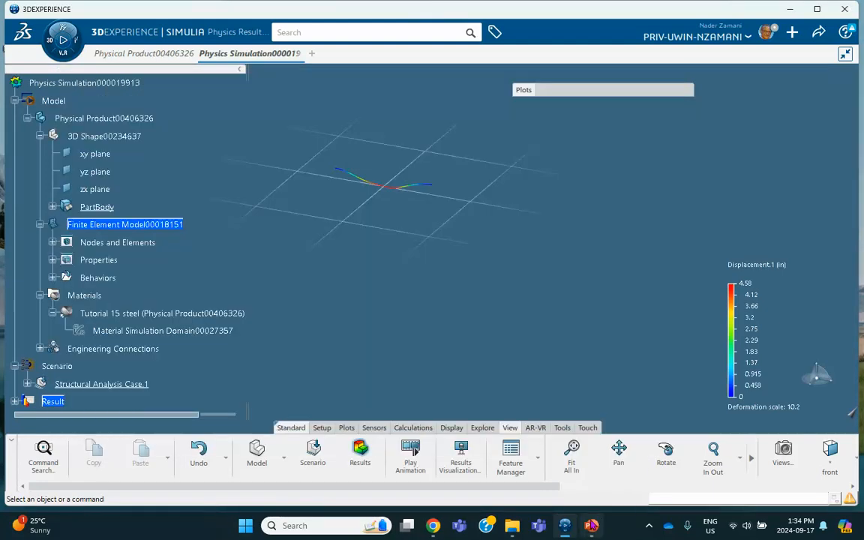
# Step: Switch to PowerPoint to read slide 3 about choosing lines or points as Tie supports, and return to the 3DEXPERIENCE simulation
pyautogui.click(591, 525)
pyautogui.click(72, 207)
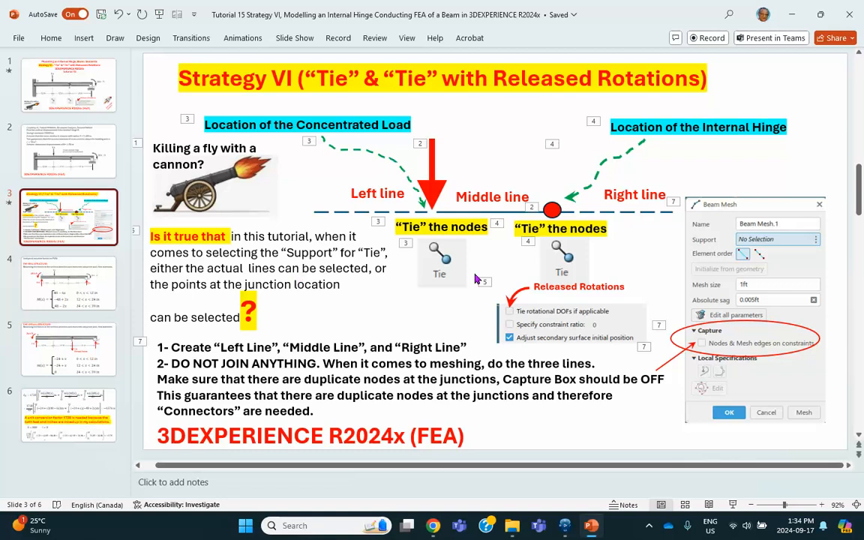
pyautogui.click(790, 16)
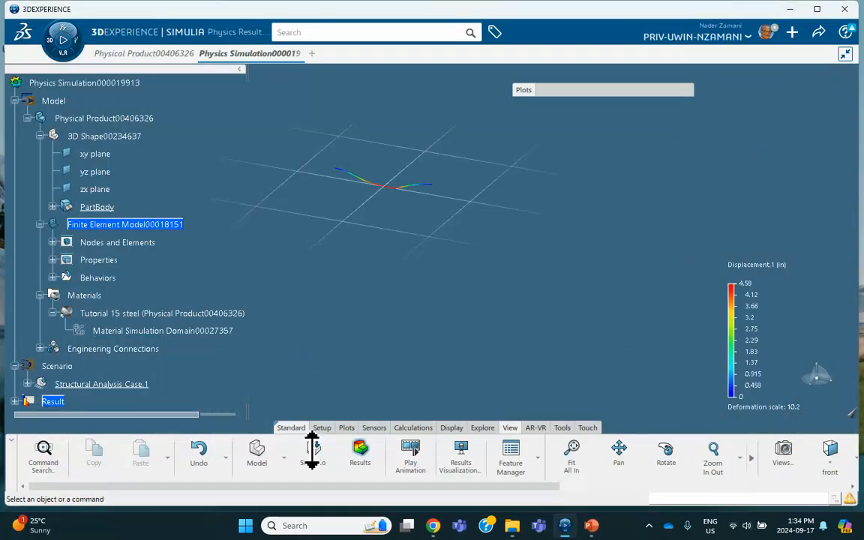
# Step: Return to the structural model and open the Tie-hinge connection under the simulation properties of engineering connection Free.1
pyautogui.click(255, 454)
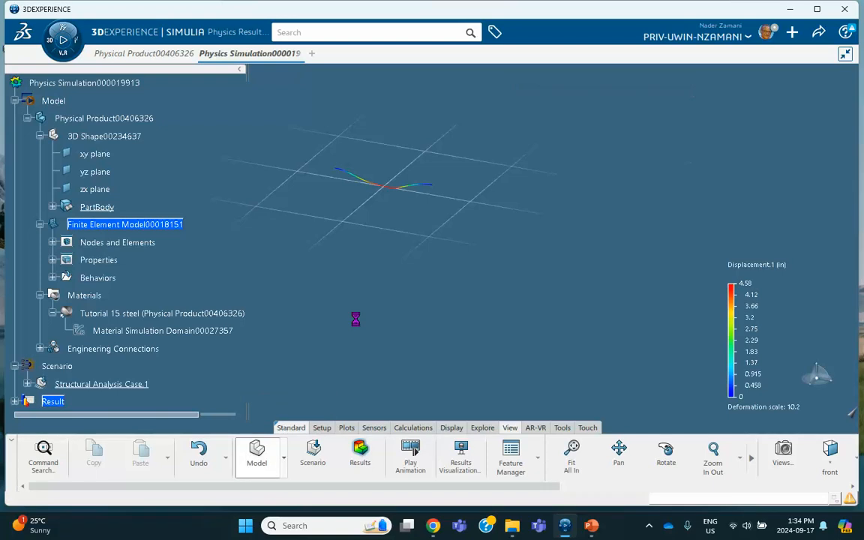
pyautogui.moveTo(420, 288); pyautogui.dragTo(417, 192, button='middle')
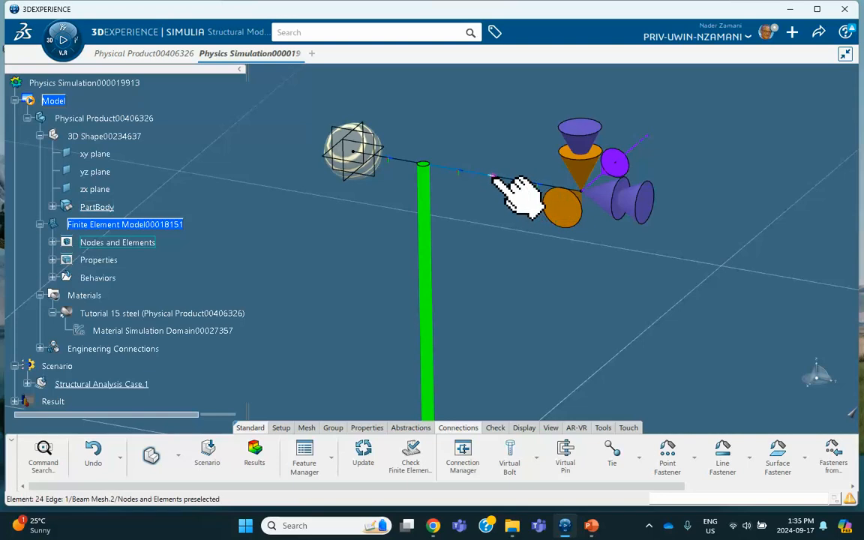
pyautogui.scroll(-3, 222, 292)
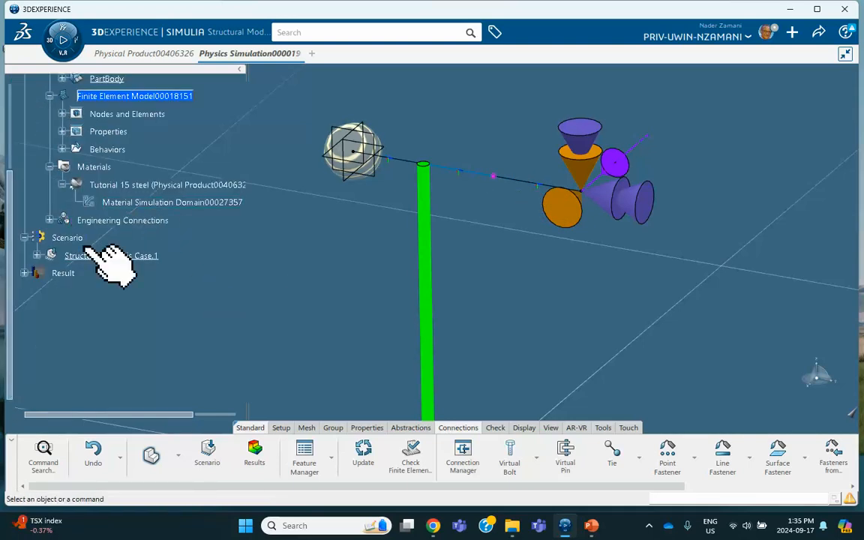
pyautogui.scroll(3, 83, 203)
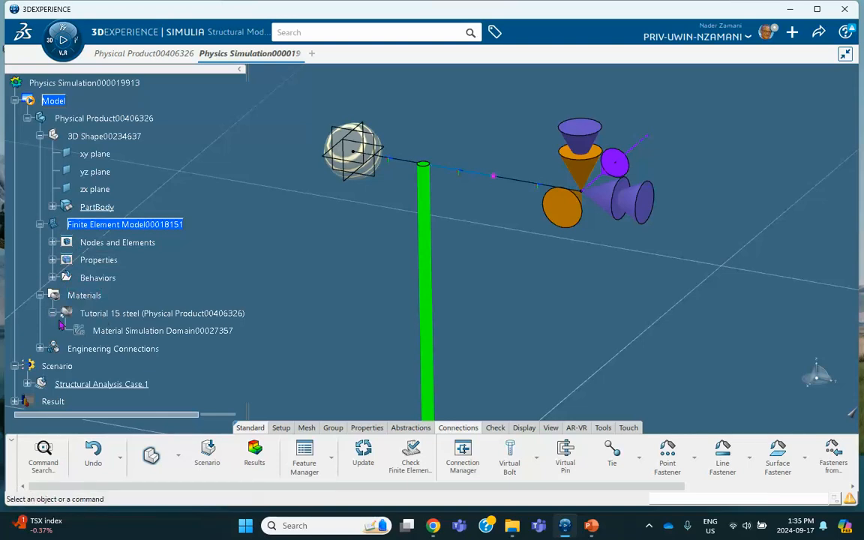
pyautogui.click(40, 349)
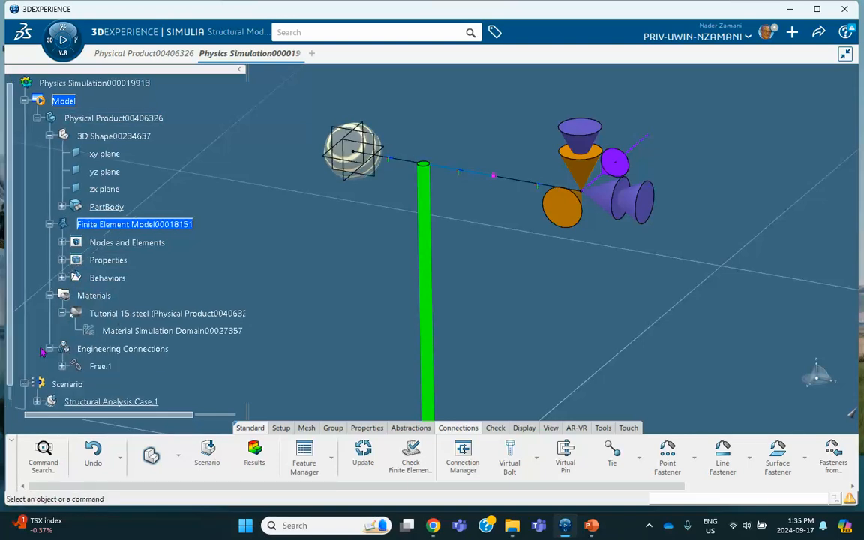
pyautogui.scroll(-3, 76, 246)
pyautogui.click(62, 238)
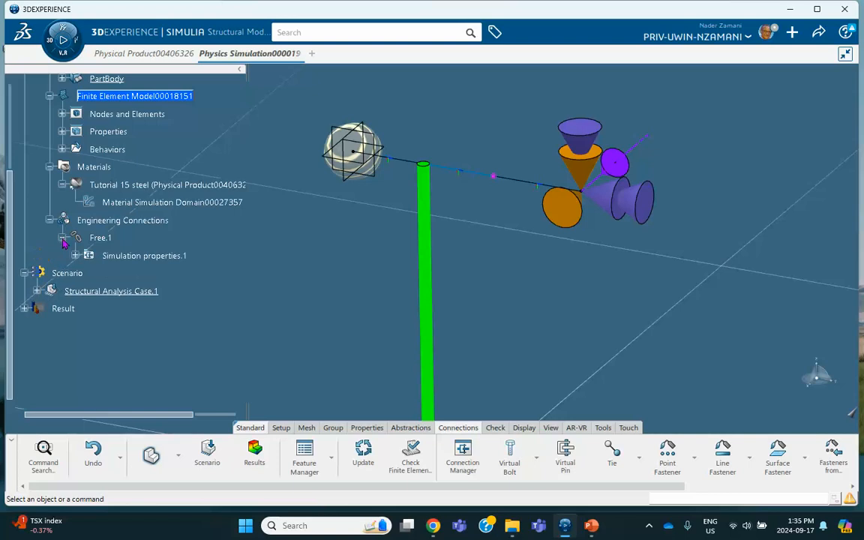
pyautogui.click(75, 255)
pyautogui.doubleClick(139, 291)
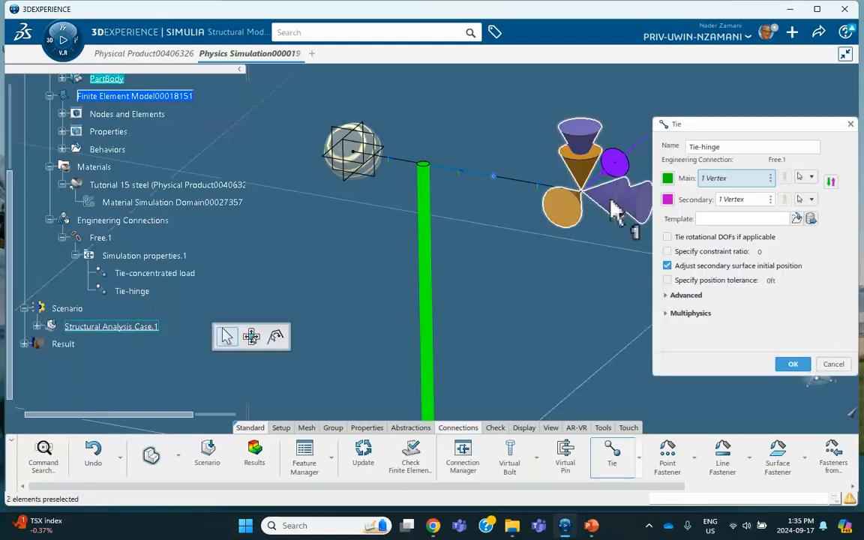
# Step: Remove the main support vertex of the Tie-hinge connection and try to clear its secondary support
pyautogui.rightClick(735, 181)
pyautogui.click(750, 218)
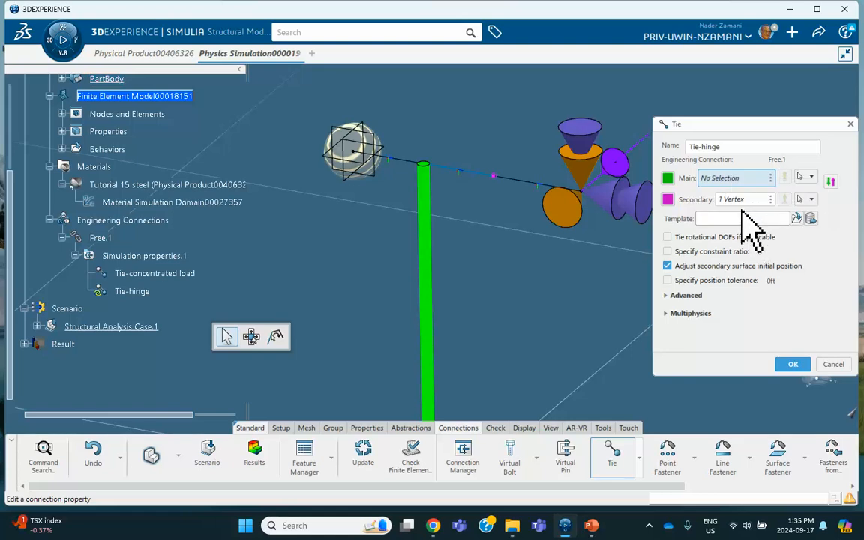
pyautogui.rightClick(744, 201)
pyautogui.click(731, 202)
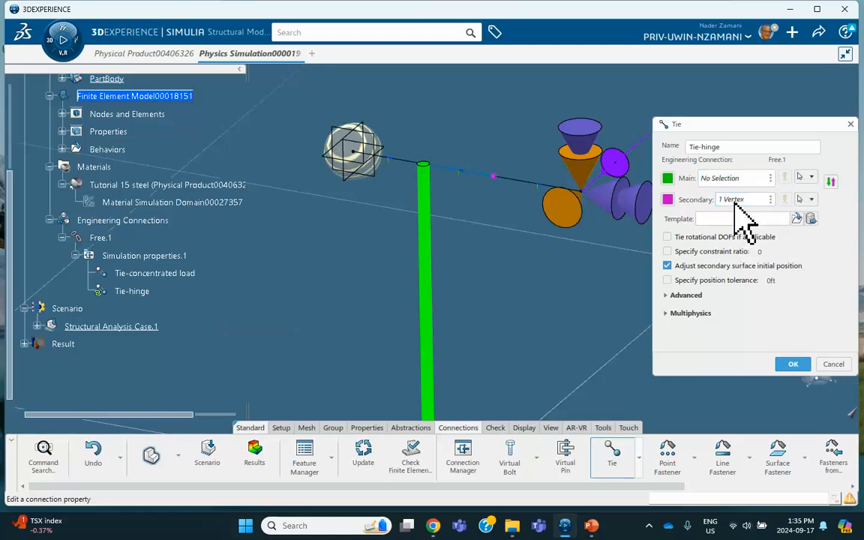
pyautogui.rightClick(732, 202)
pyautogui.click(733, 201)
pyautogui.rightClick(739, 198)
pyautogui.click(765, 254)
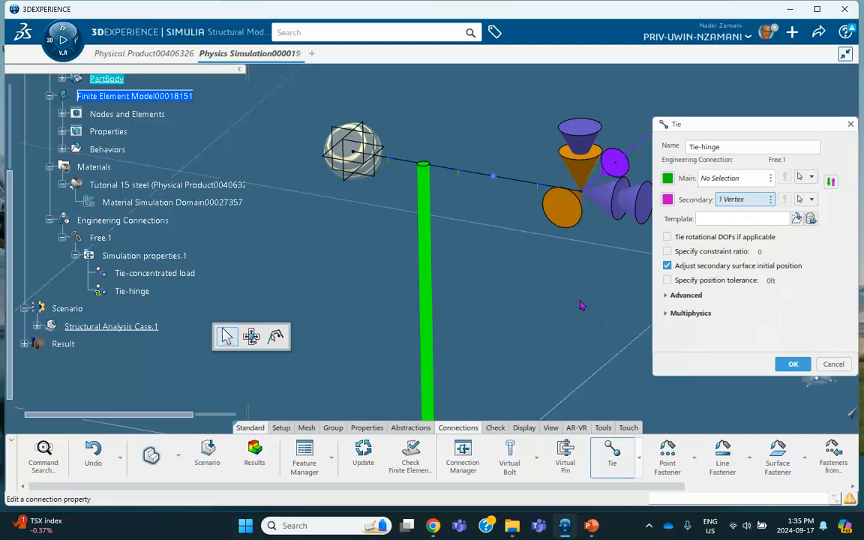
# Step: Select the middle line as the hinge tie's main support, add the third line to its secondary support, and confirm
pyautogui.click(727, 181)
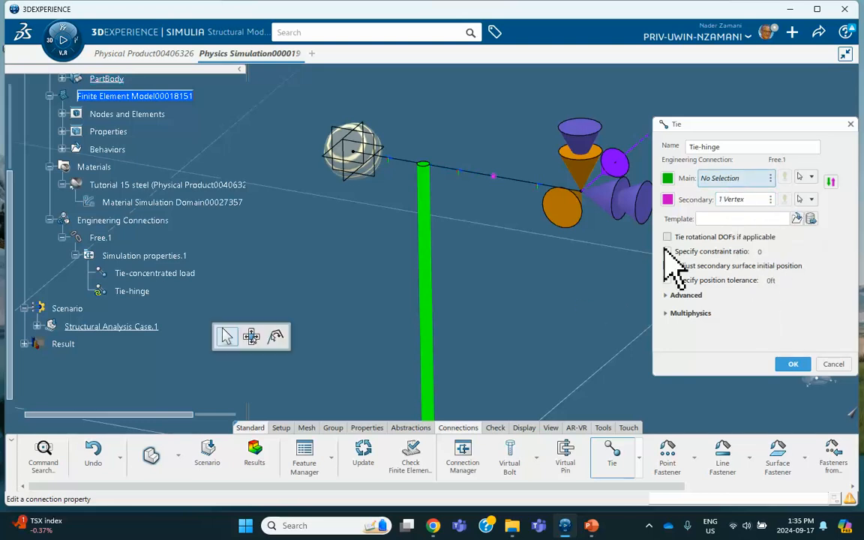
pyautogui.click(469, 174)
pyautogui.click(729, 200)
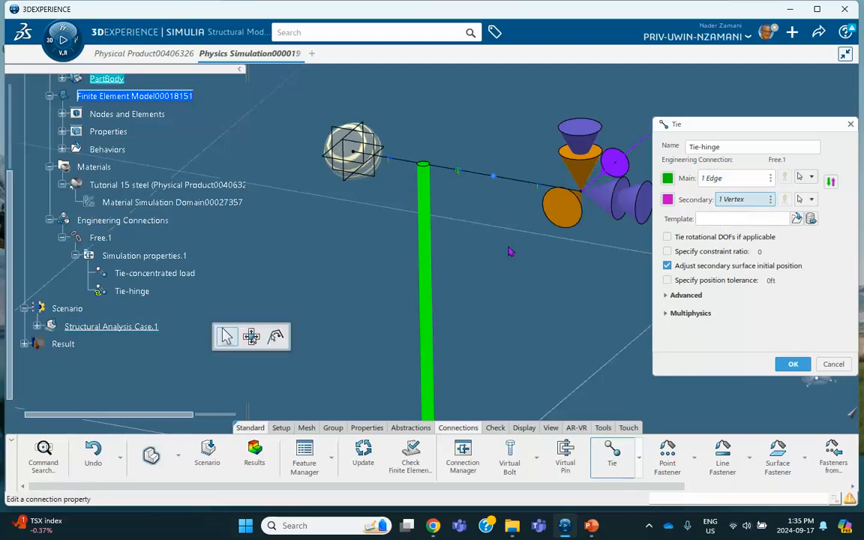
pyautogui.click(523, 183)
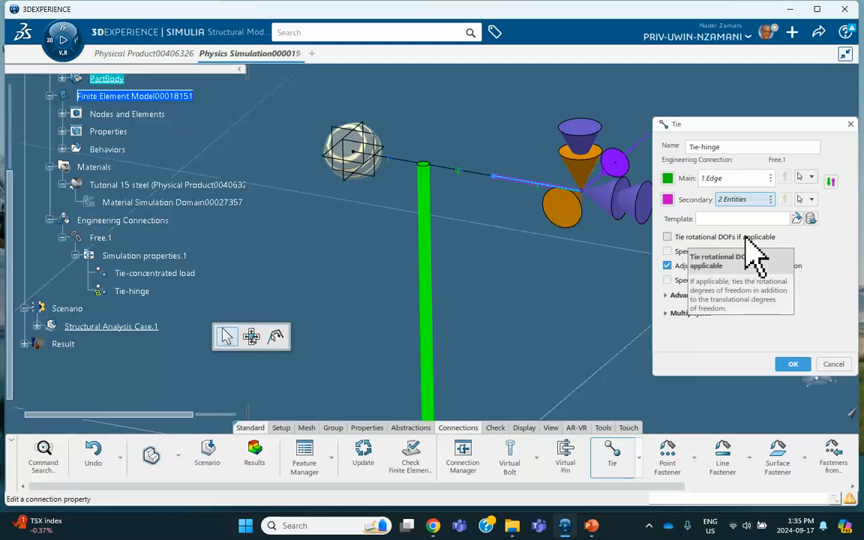
pyautogui.click(794, 365)
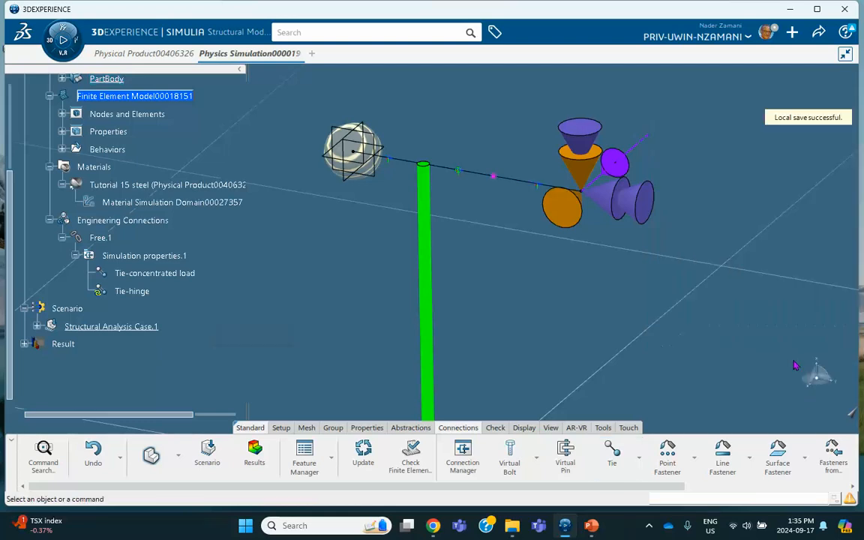
# Step: Edit the Tie-hinge connection again, remove all its secondary supports and select only the third line as the secondary
pyautogui.doubleClick(135, 292)
pyautogui.rightClick(743, 201)
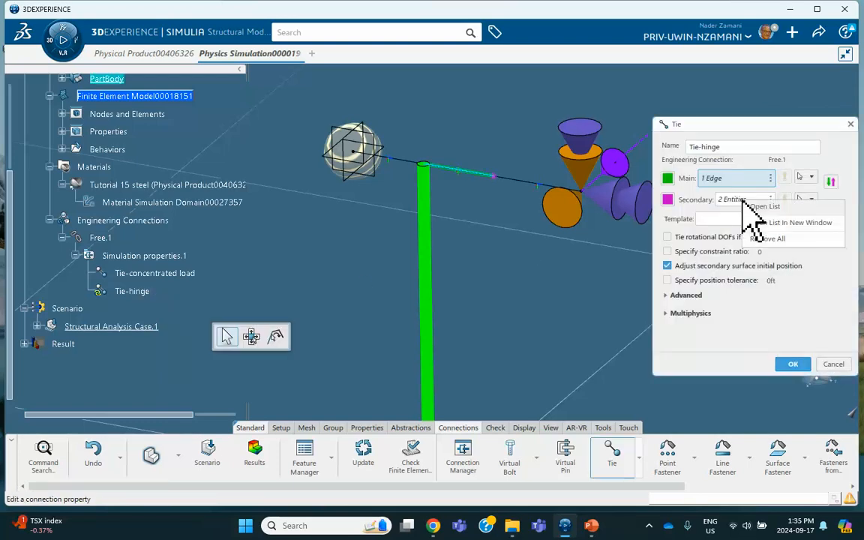
pyautogui.click(772, 240)
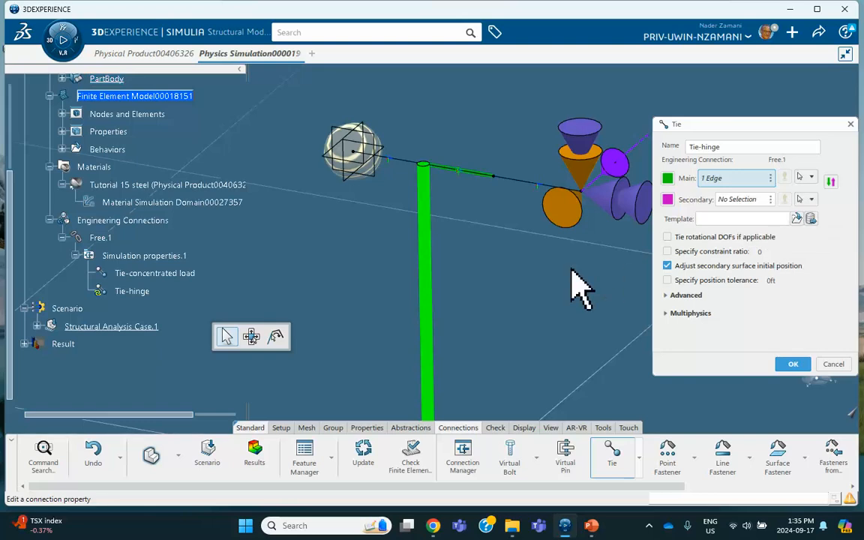
pyautogui.click(722, 199)
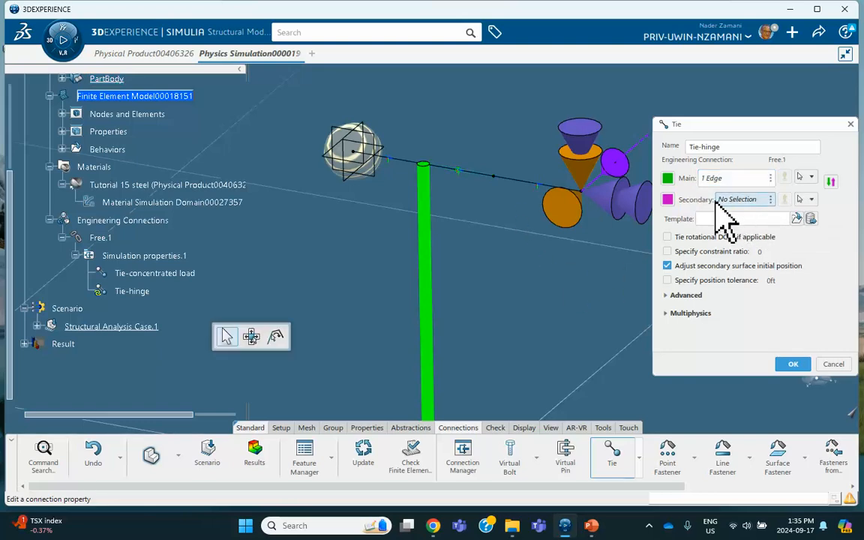
pyautogui.click(516, 192)
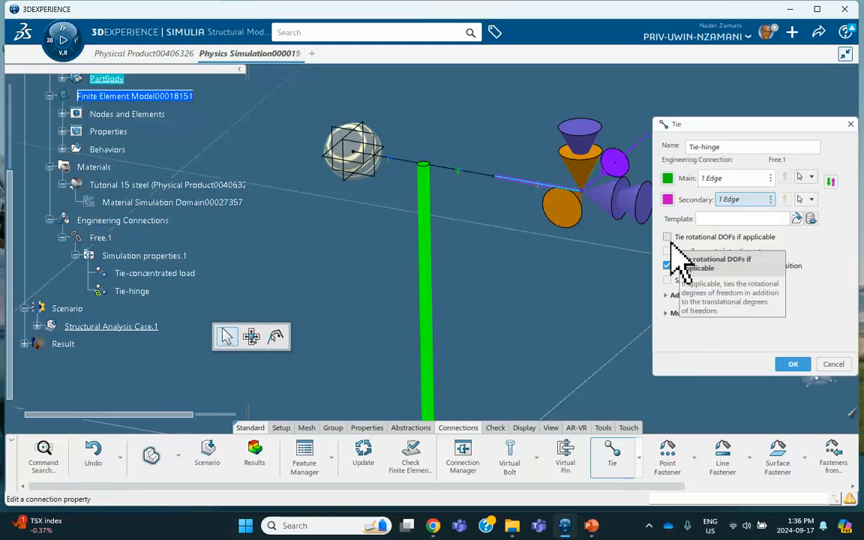
pyautogui.click(792, 368)
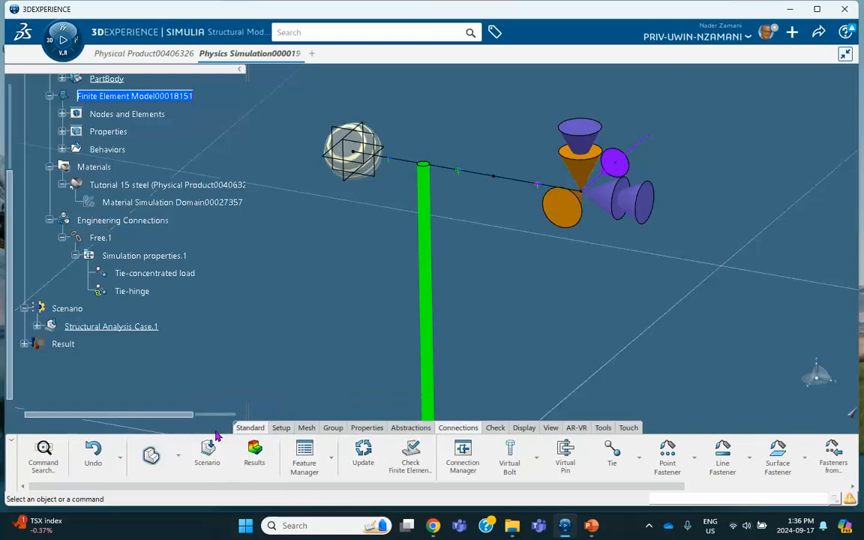
# Step: Return to the structural scenario, run the model and scenario checks, and close their status report
pyautogui.scroll(-1, 216, 454)
pyautogui.click(199, 454)
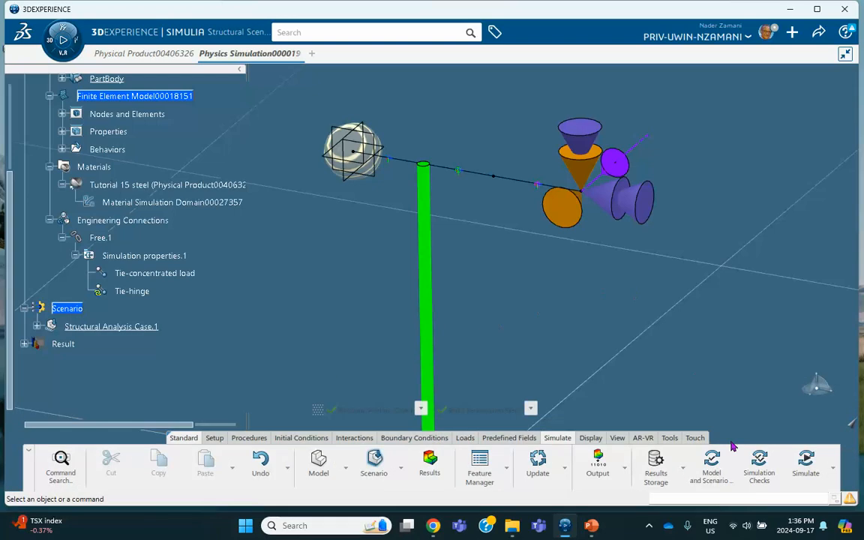
pyautogui.click(713, 459)
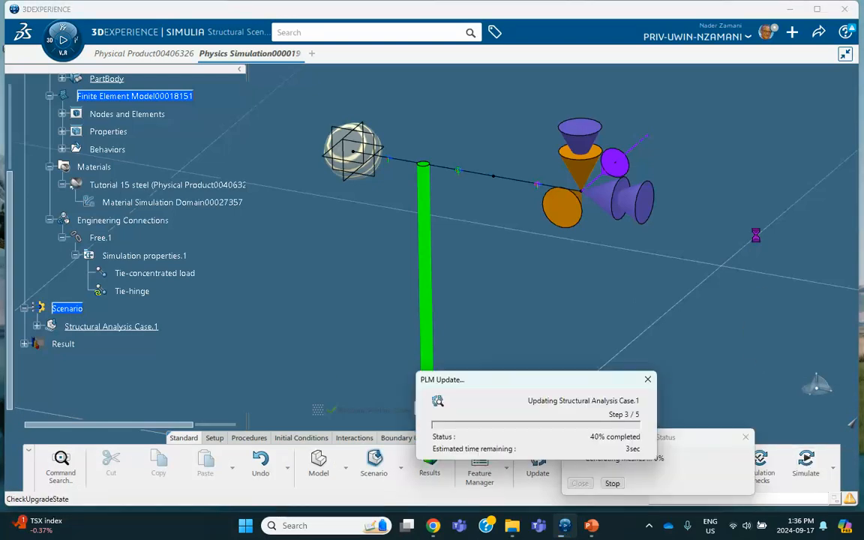
pyautogui.click(579, 483)
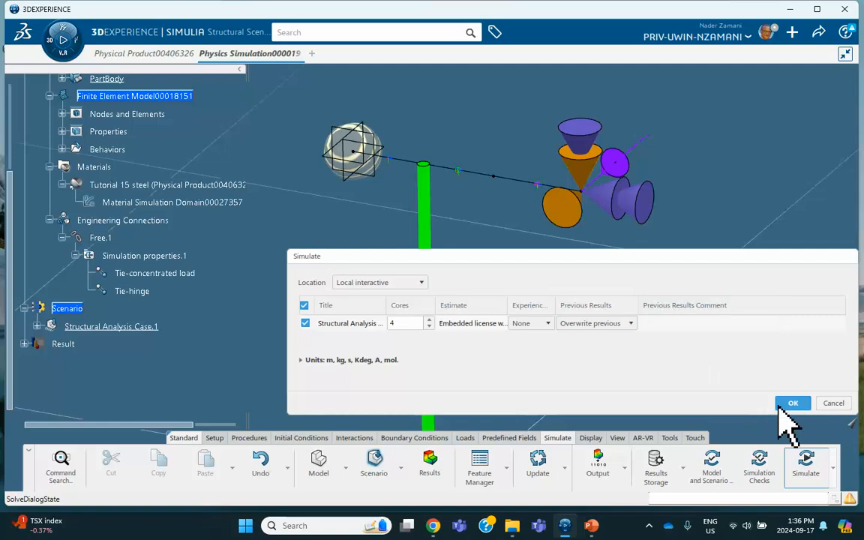
# Step: Rerun the structural analysis case with the line-supported hinge tie as Local interactive with 4 cores, and close its status report
pyautogui.click(793, 403)
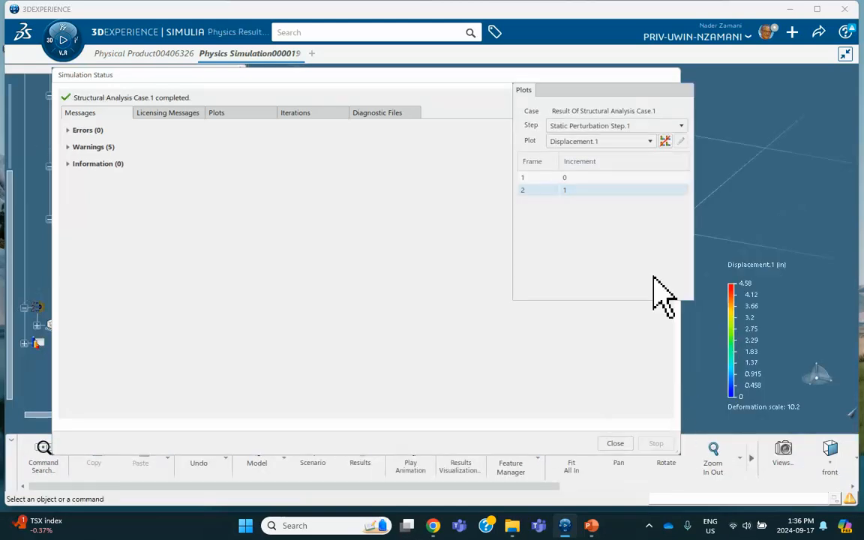
pyautogui.click(615, 444)
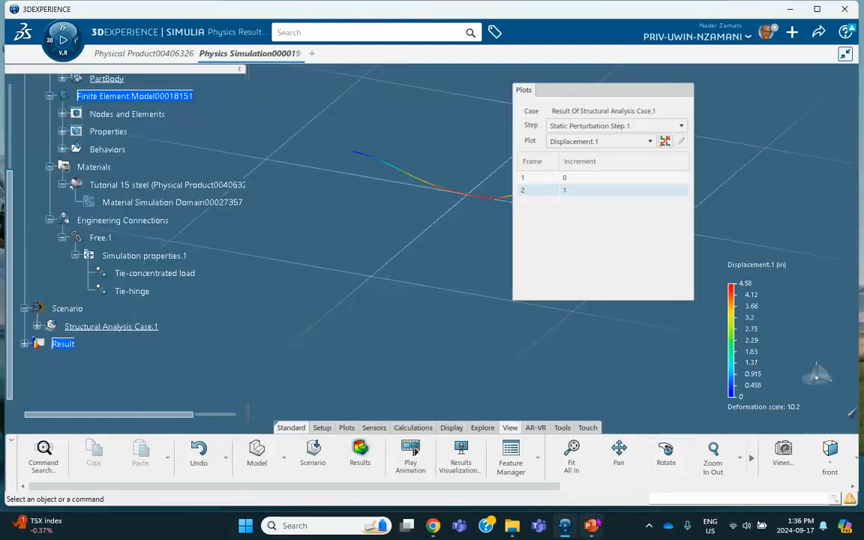
# Step: Switch to the PowerPoint slide on Strategy VI and add "YES" after the question about selecting lines or points for the Tie support
pyautogui.click(534, 471)
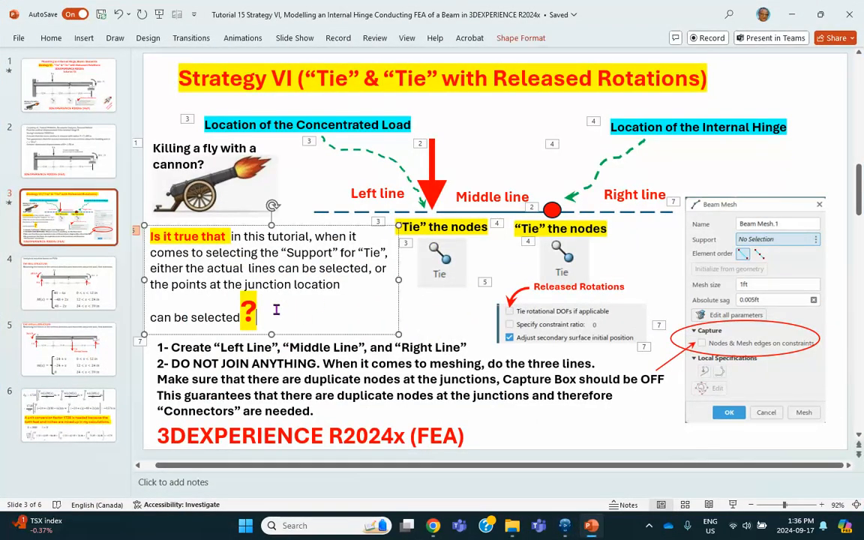
pyautogui.write('YES')
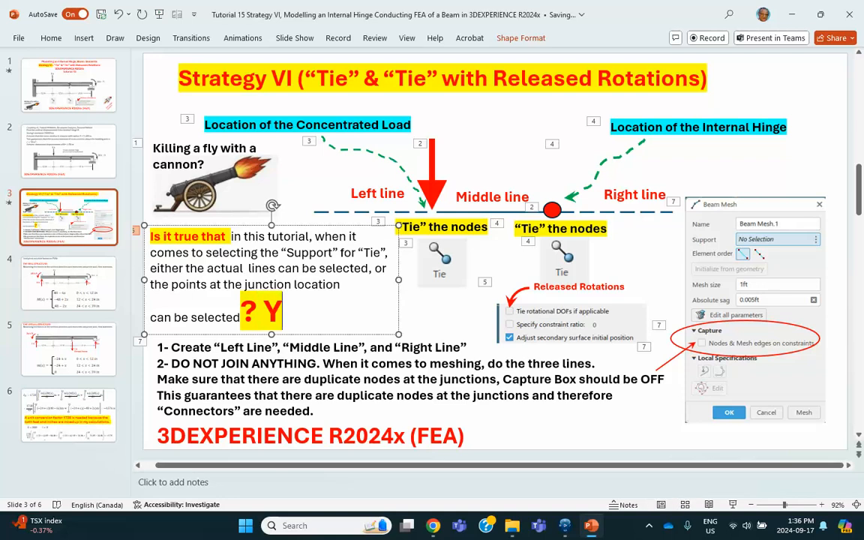